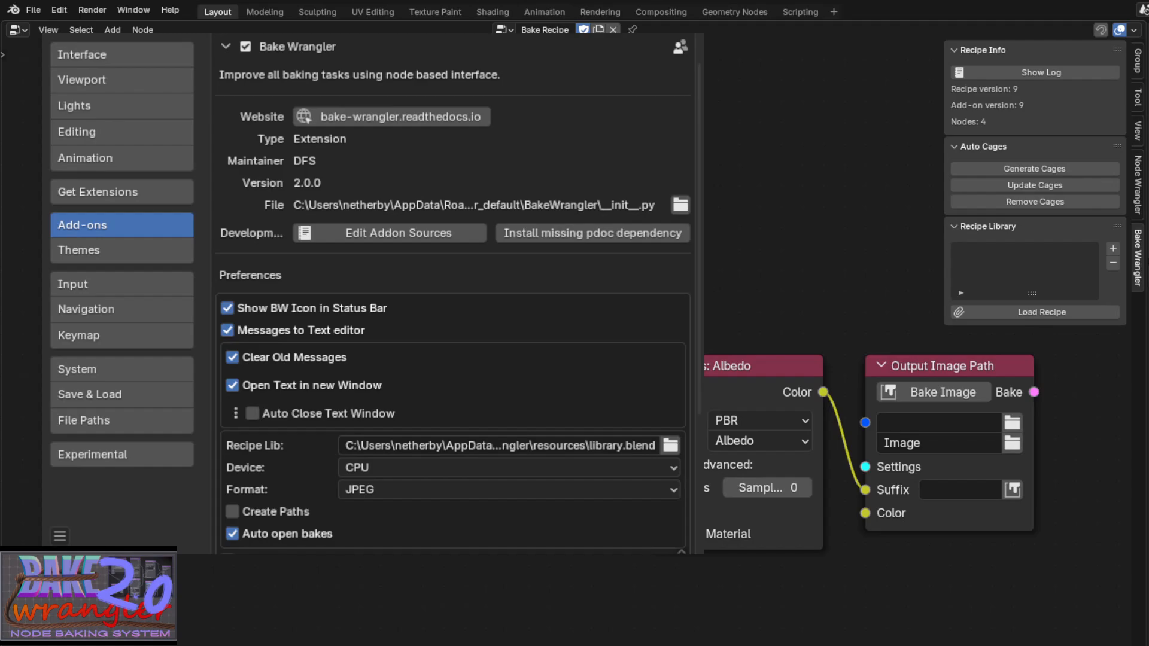
Step: Review the preferences of the Bake Wrangler add-on
scroll(455, 293, "down", 3)
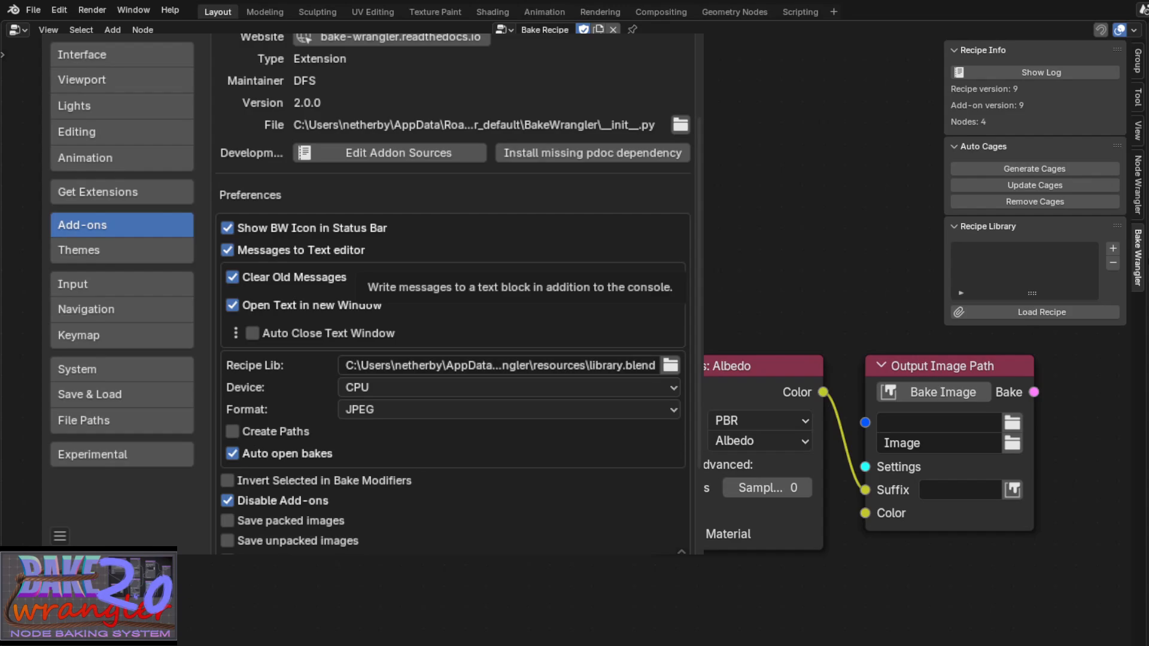
scroll(455, 293, "down", 3)
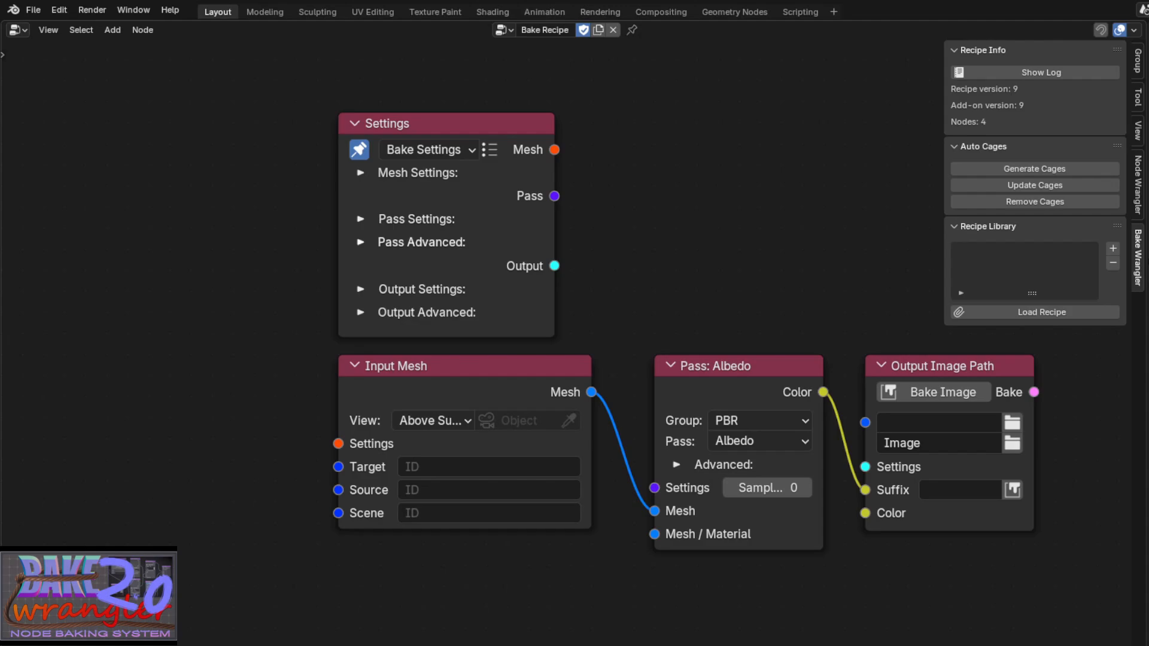
Step: Expand Pass Settings on the Settings node and show that node's properties in the sidebar
left_click(361, 219)
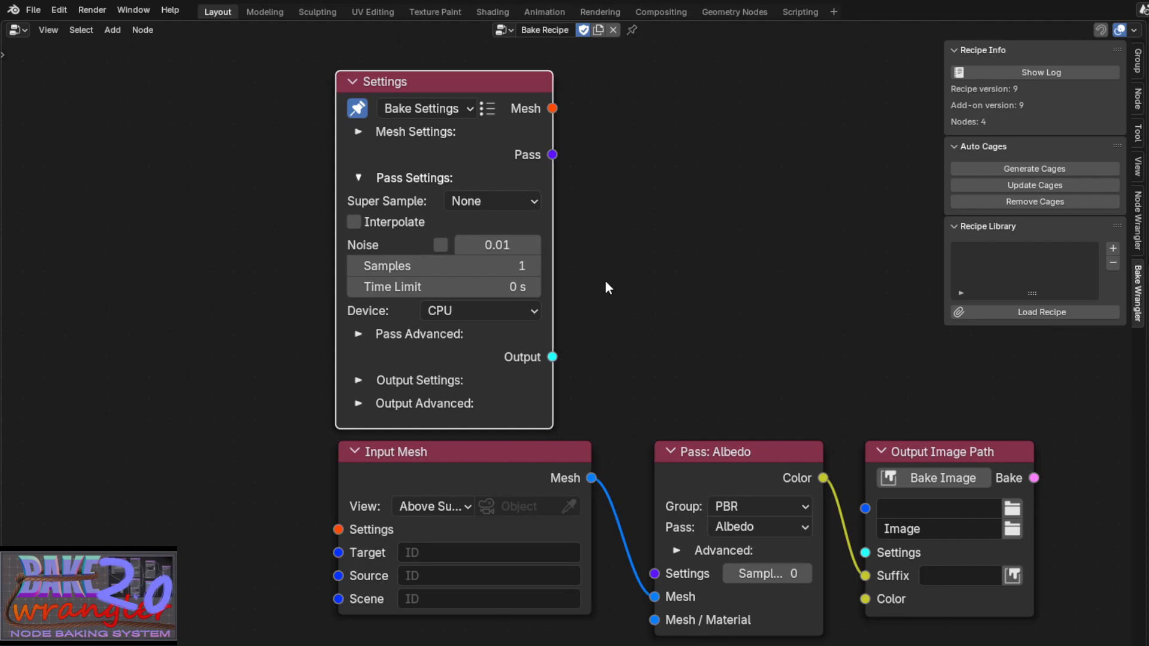
key("n")
key("n")
left_click(1139, 97)
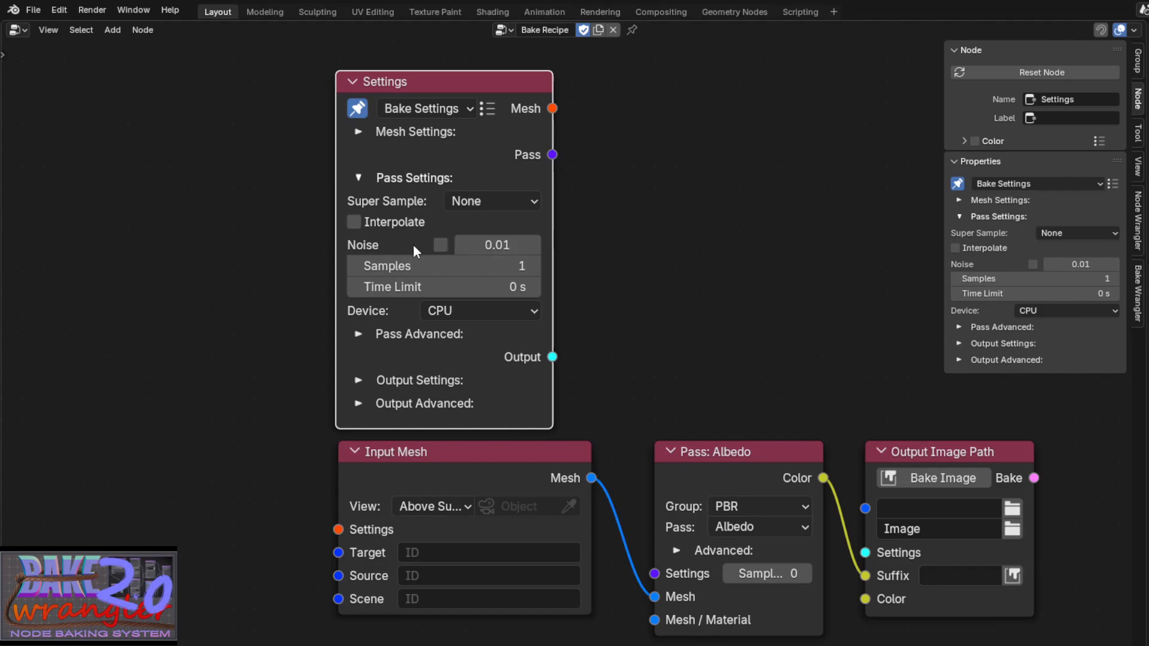
Step: Examine the Settings node's Pass Advanced options and collapse that section again
left_click(359, 334)
left_click(359, 489)
left_click(359, 489)
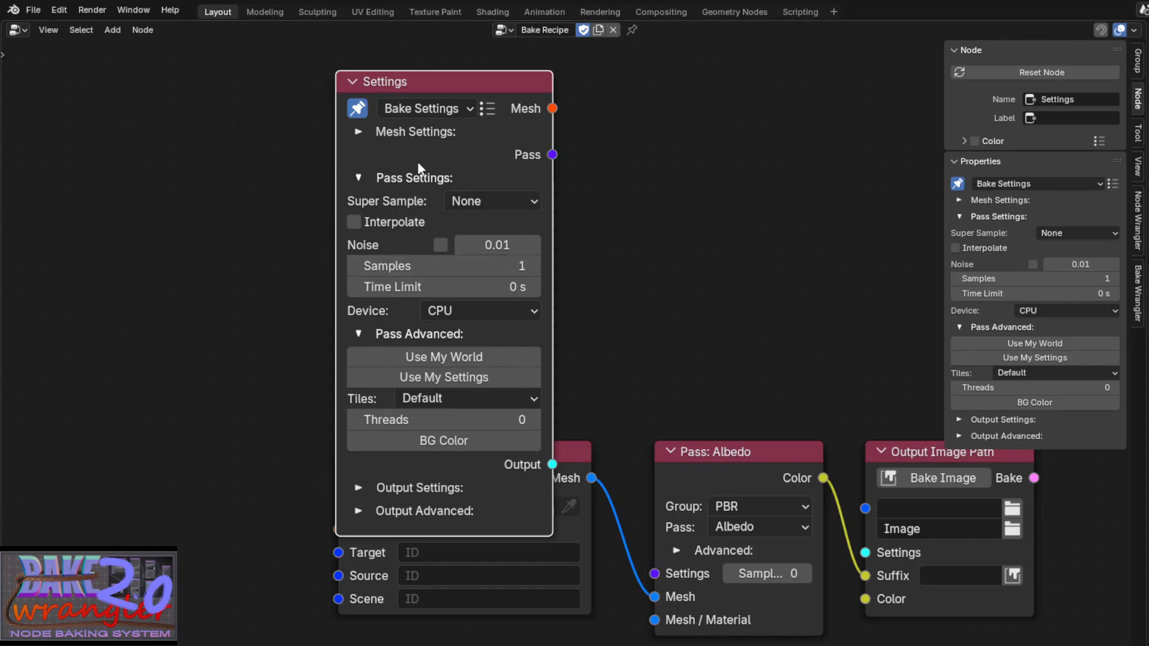
left_click(361, 331)
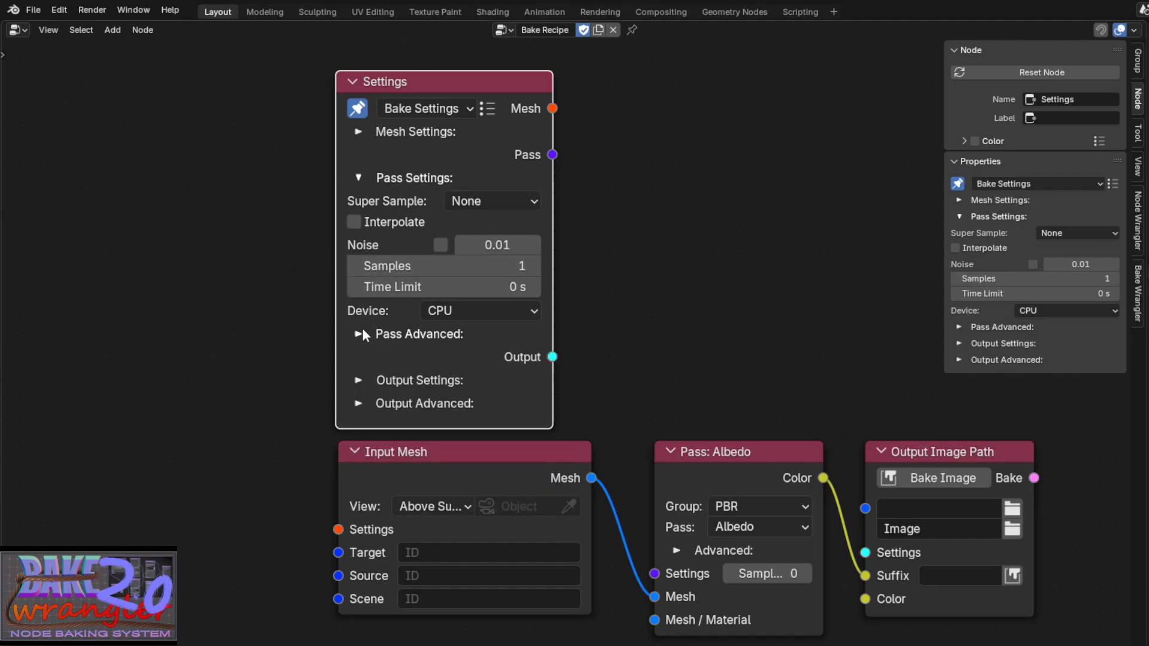
Step: Expand Output Settings on the Settings node and look through the Super Sample choices without changing the selection
left_click(359, 370)
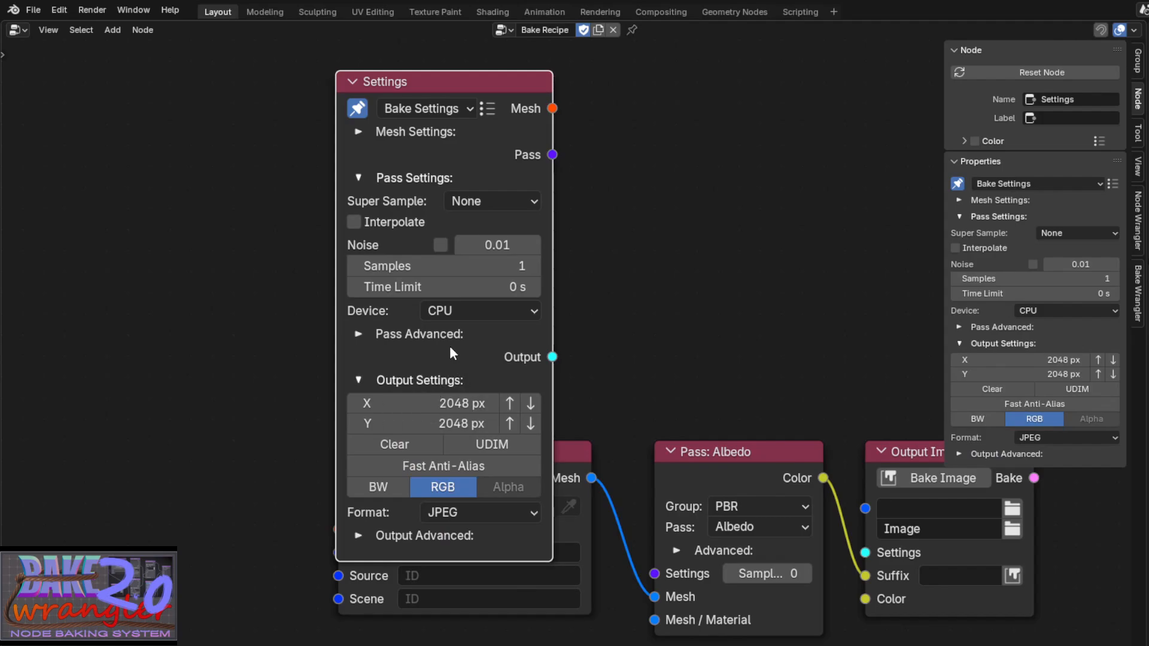
left_click(503, 202)
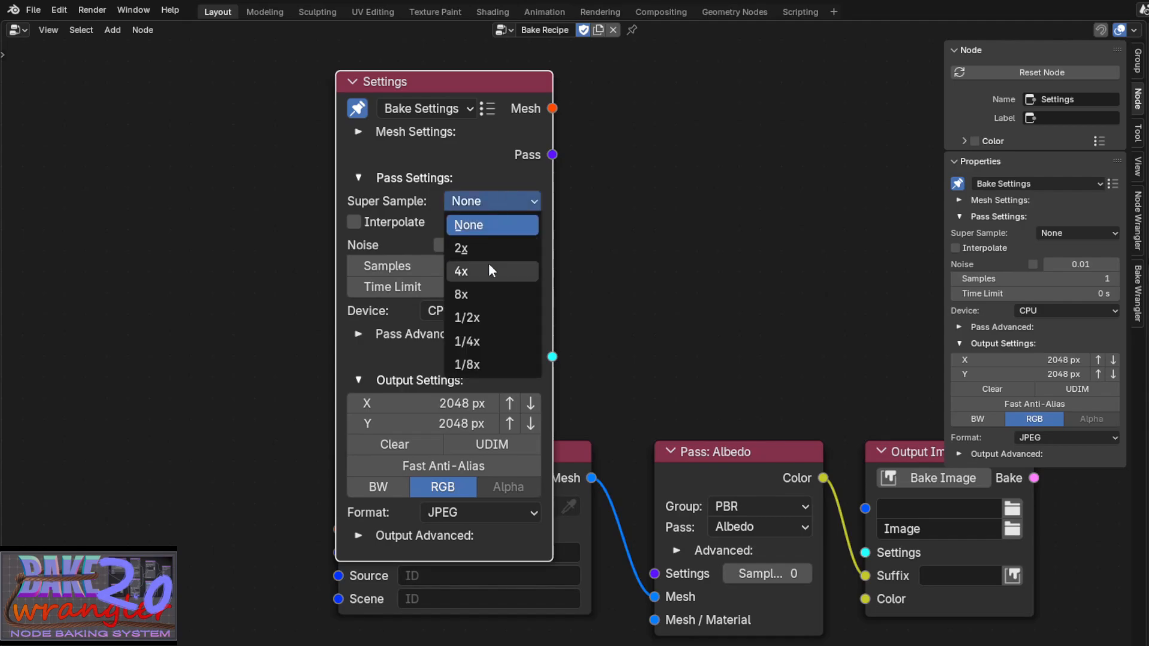
left_click(496, 207)
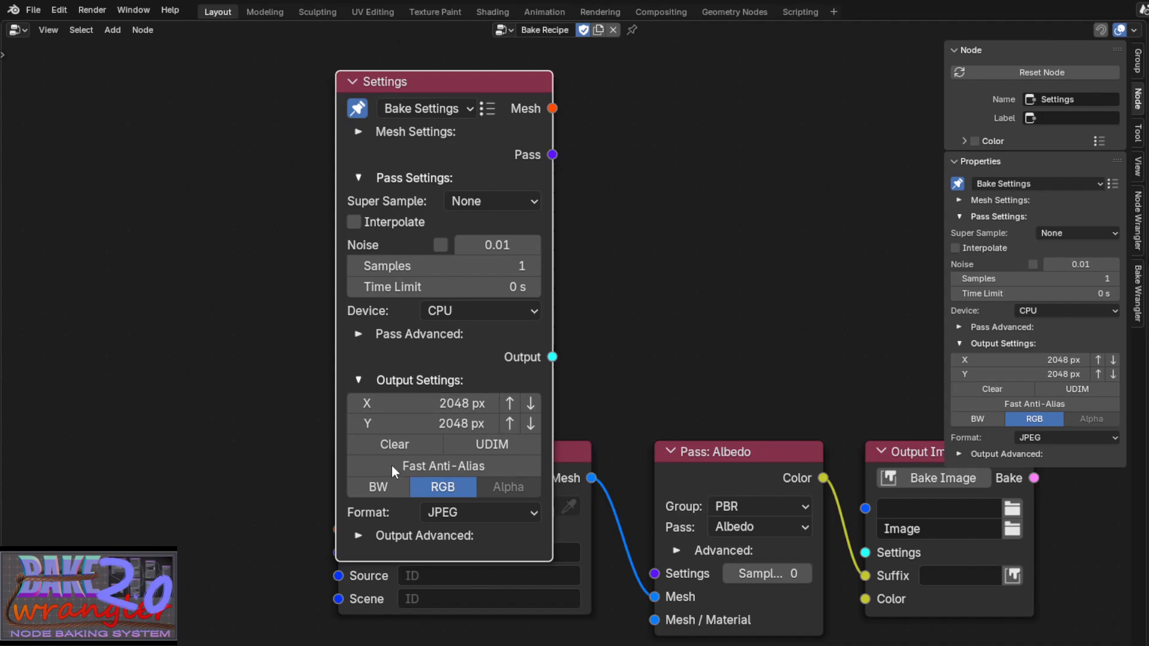
Step: Try the BW and RGB colour modes, then set the output format to PNG with RGB and Alpha enabled
left_click(385, 490)
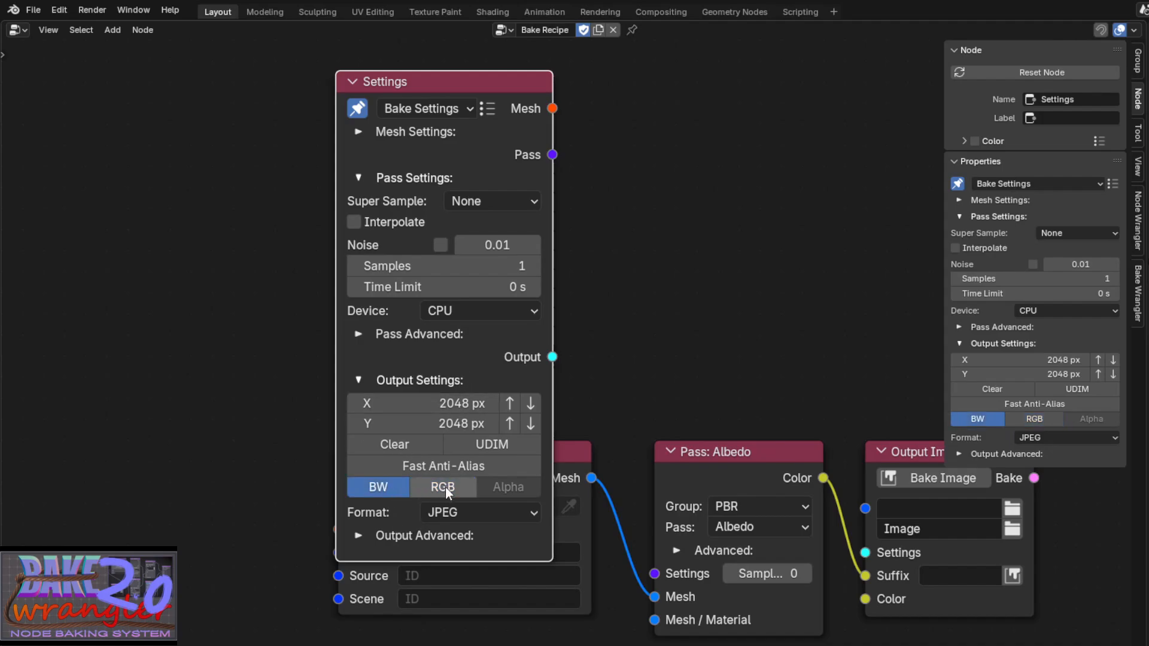
left_click(445, 487)
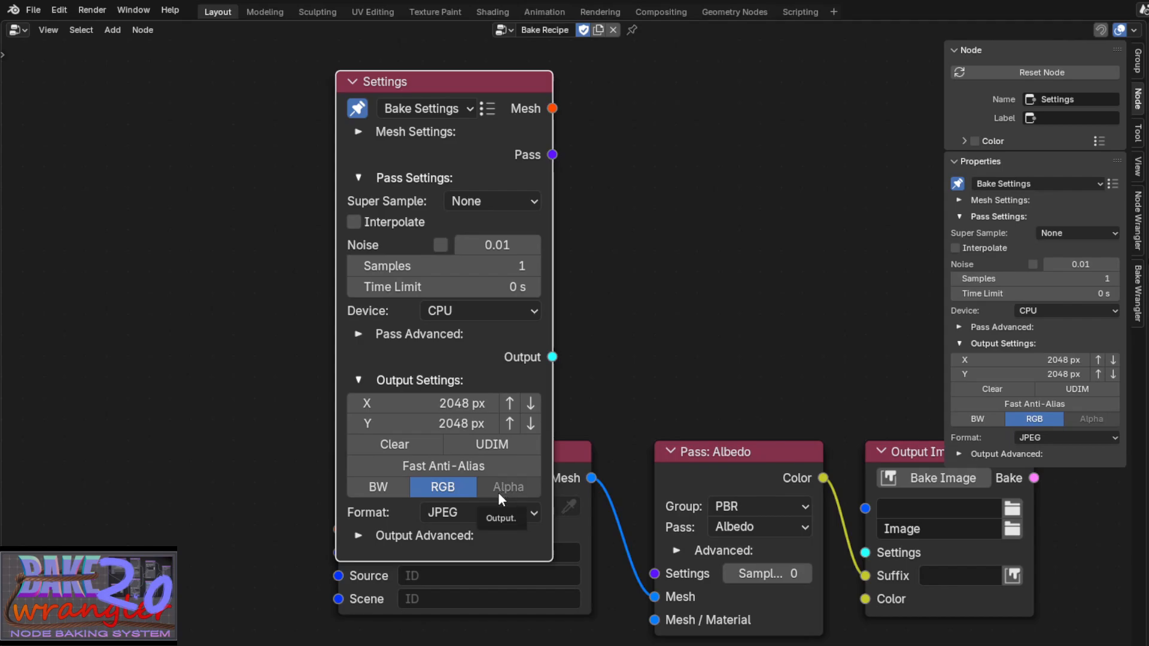
left_click(496, 513)
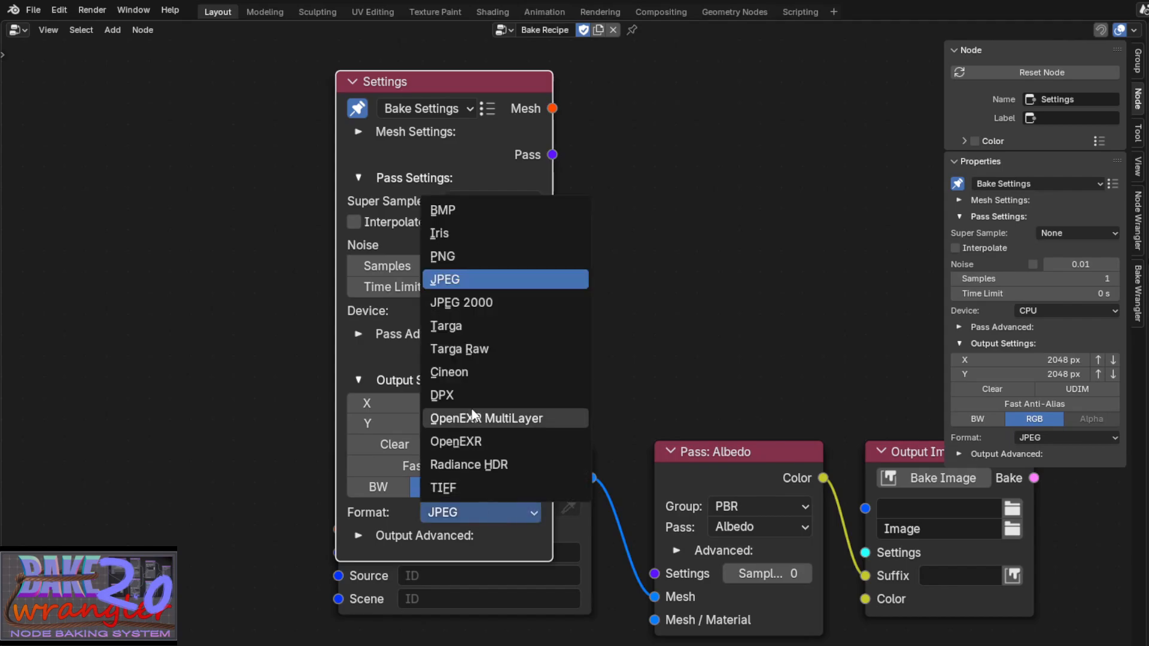
left_click(472, 261)
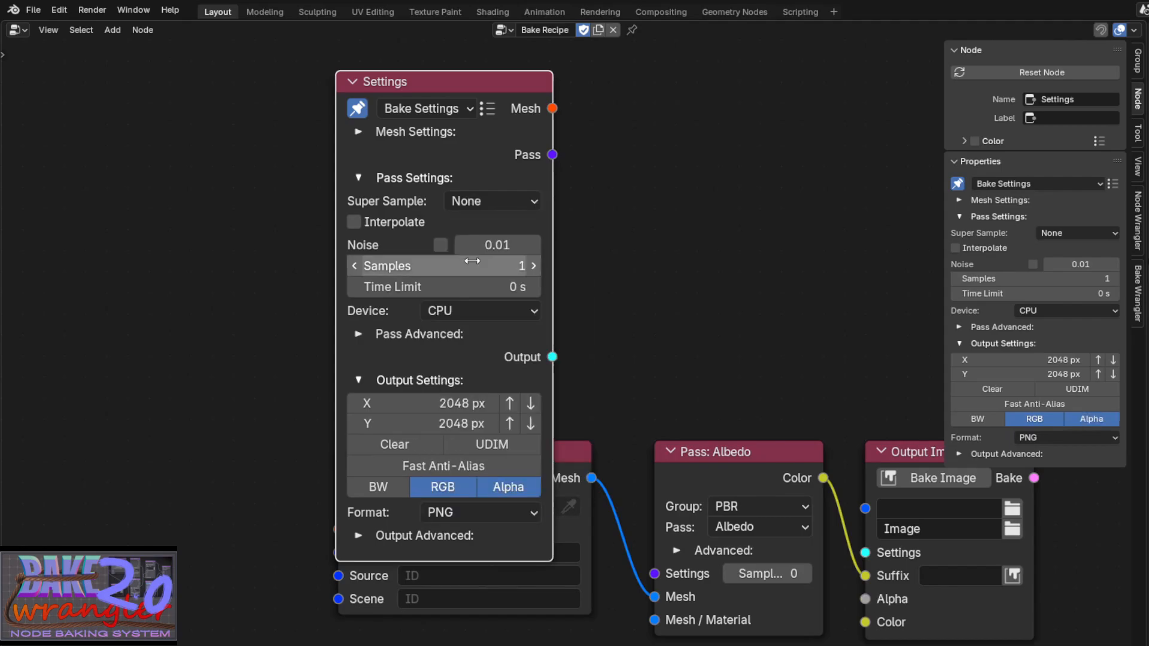
left_click(513, 493)
left_click(514, 490)
left_click(515, 488)
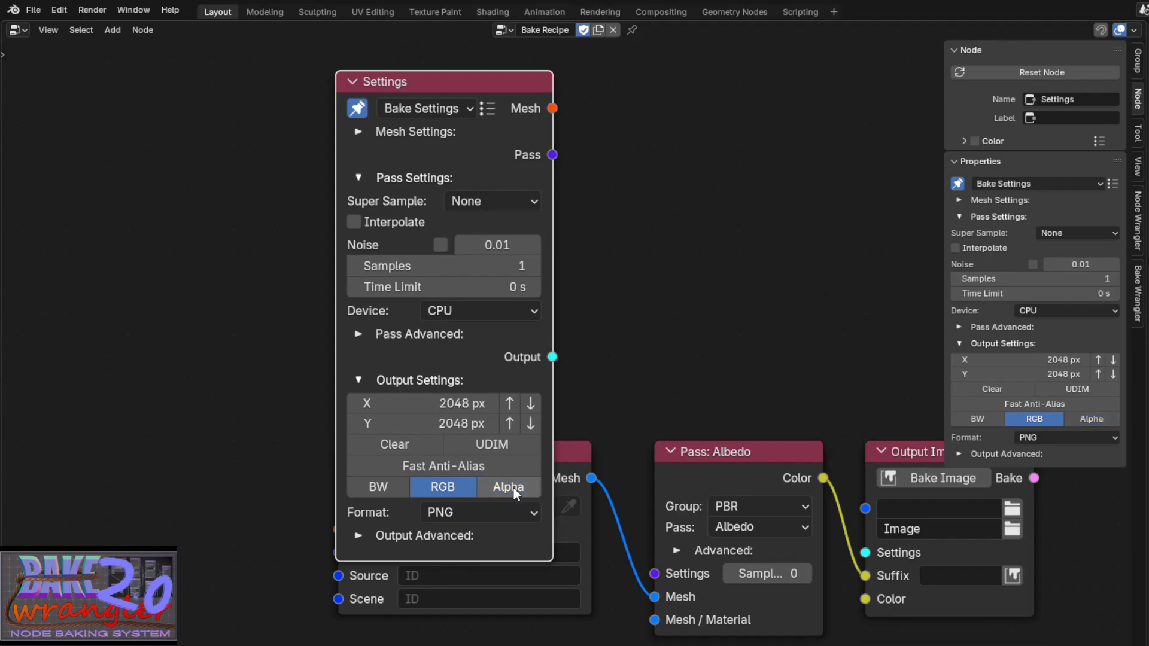
left_click(520, 488)
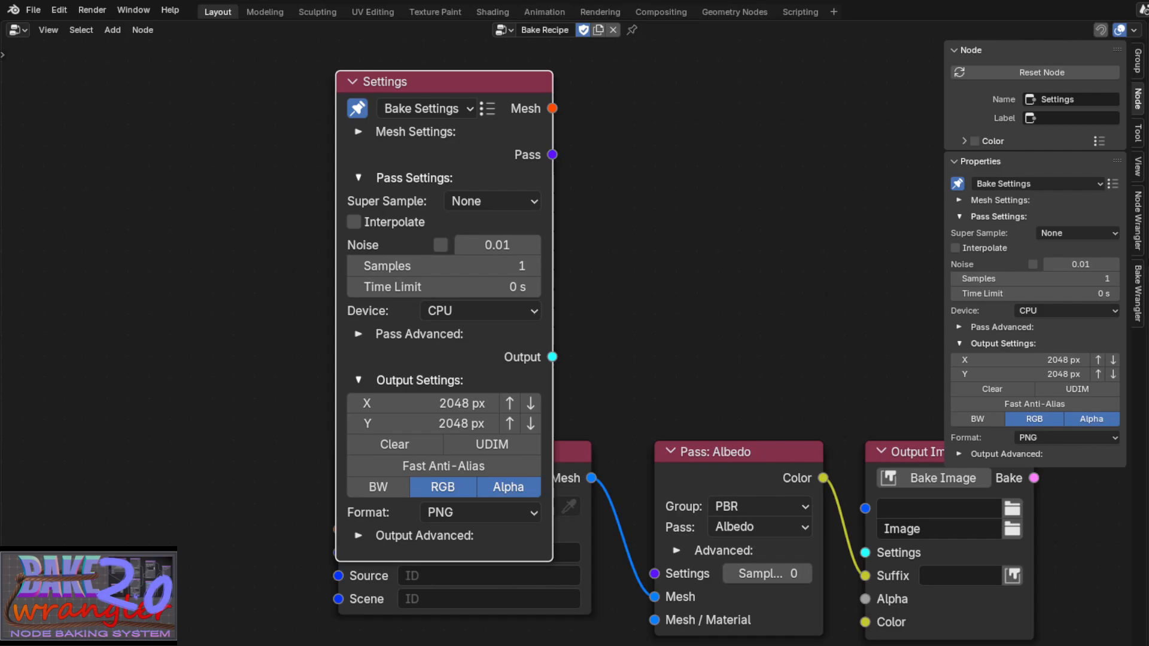
Step: Load the 4k preset into the Settings node
left_click(443, 108)
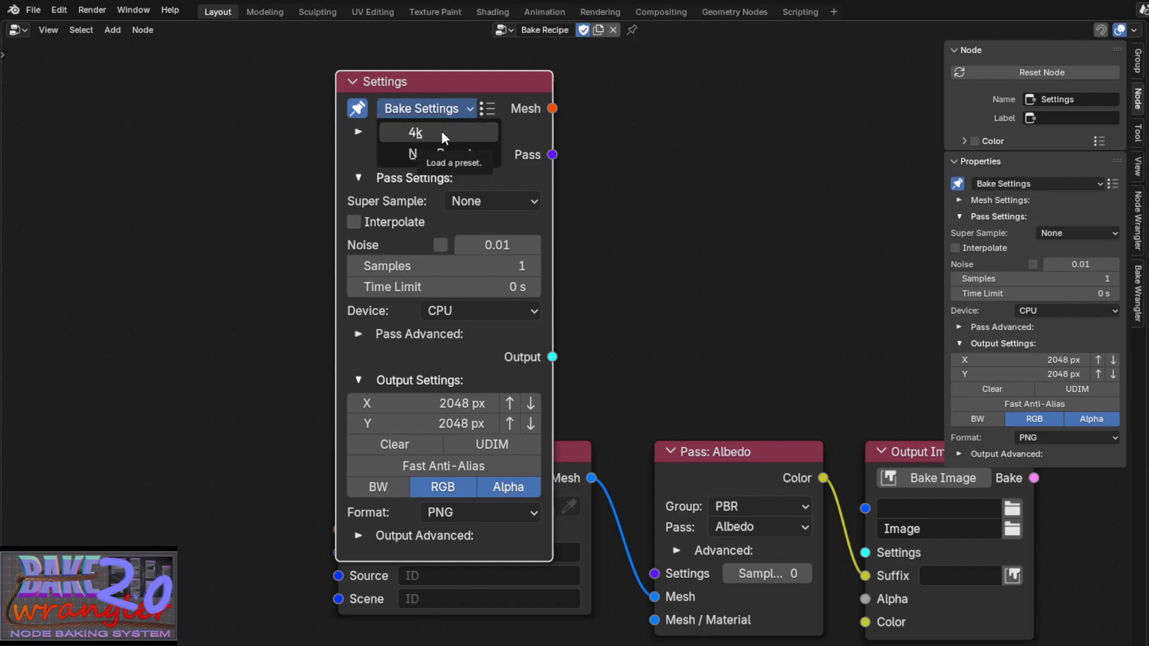
left_click(441, 132)
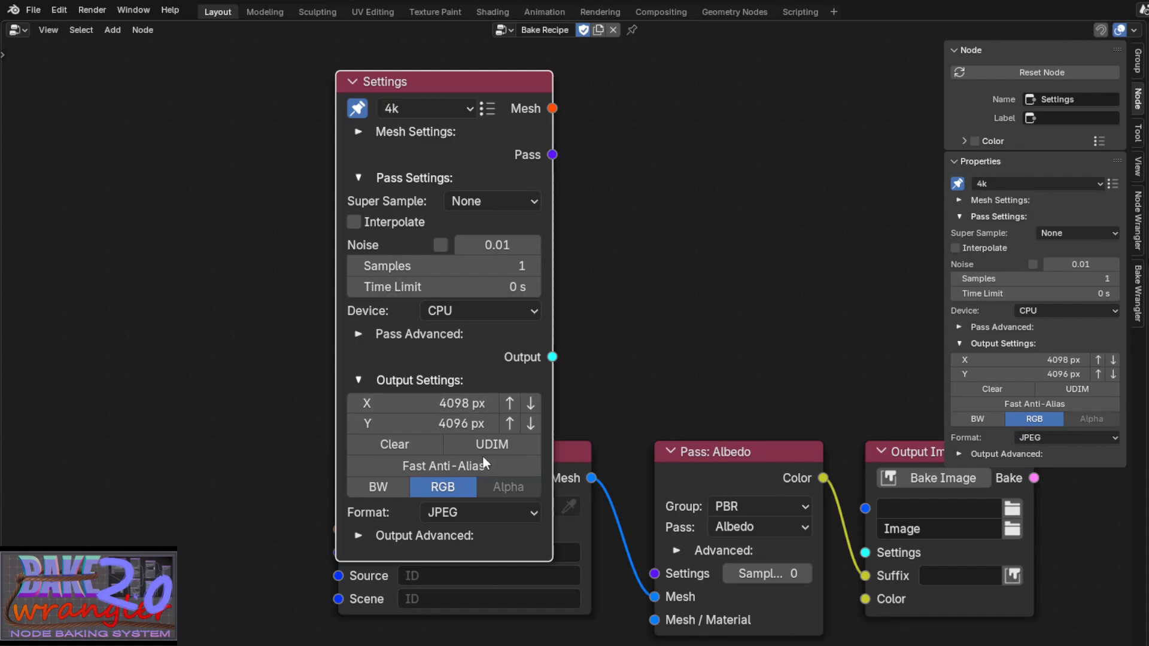
left_click(446, 107)
Step: Try to save the current settings as a preset named New Preset while the Pass: Albedo node is selected
left_click(752, 452)
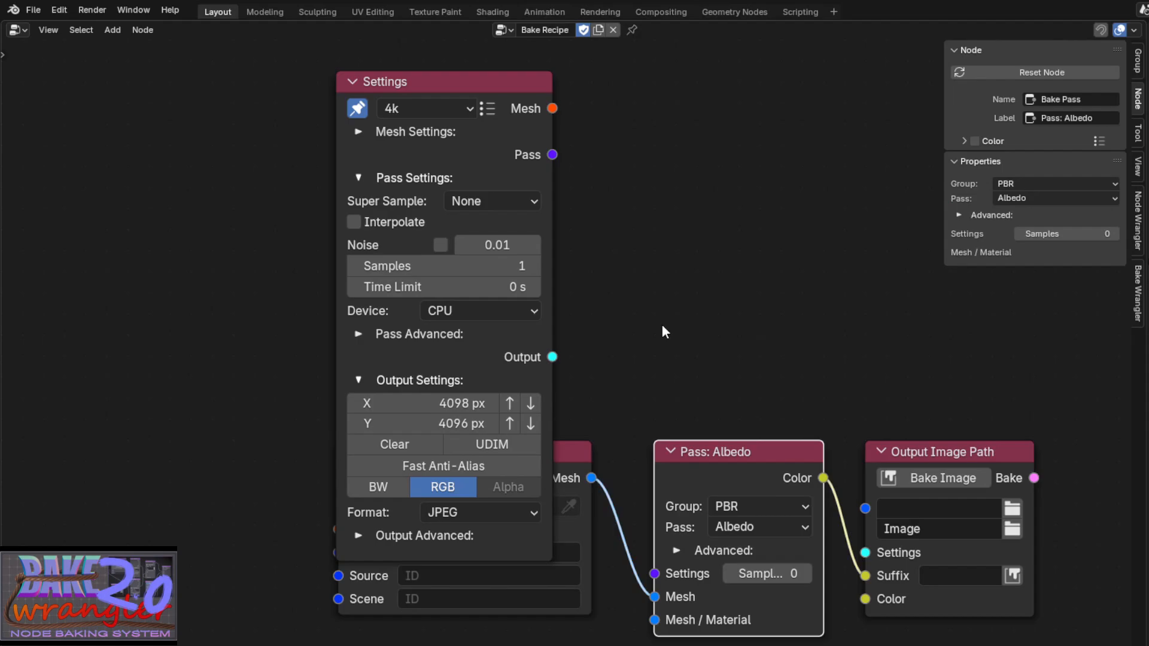
left_click(494, 109)
left_click(459, 109)
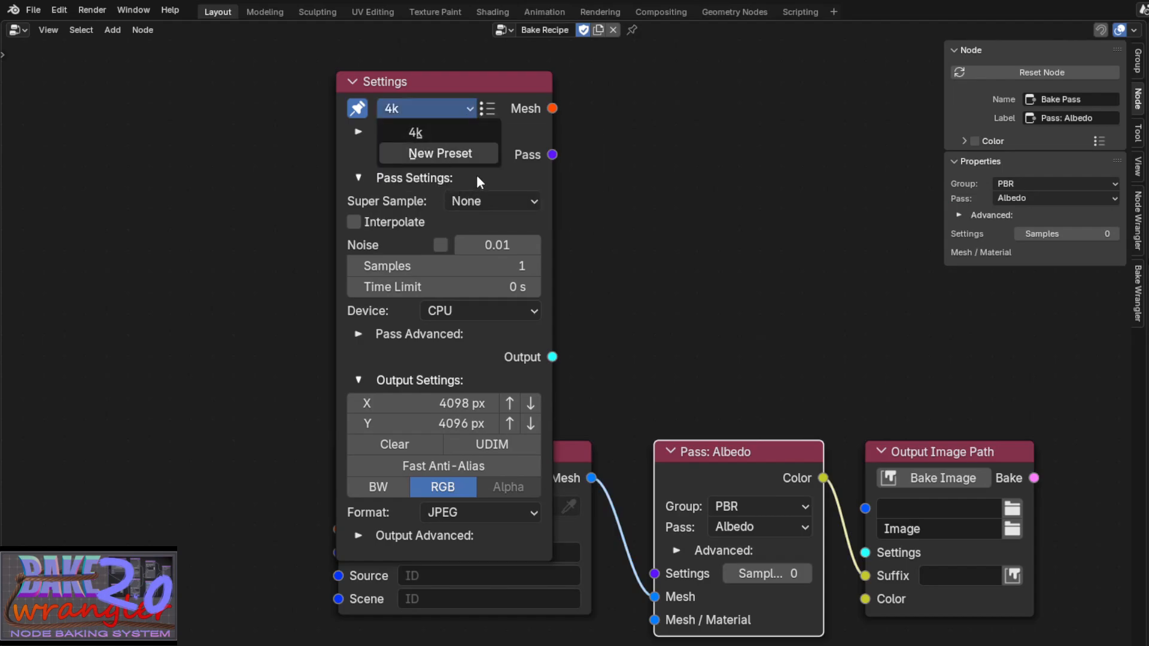
left_click(494, 106)
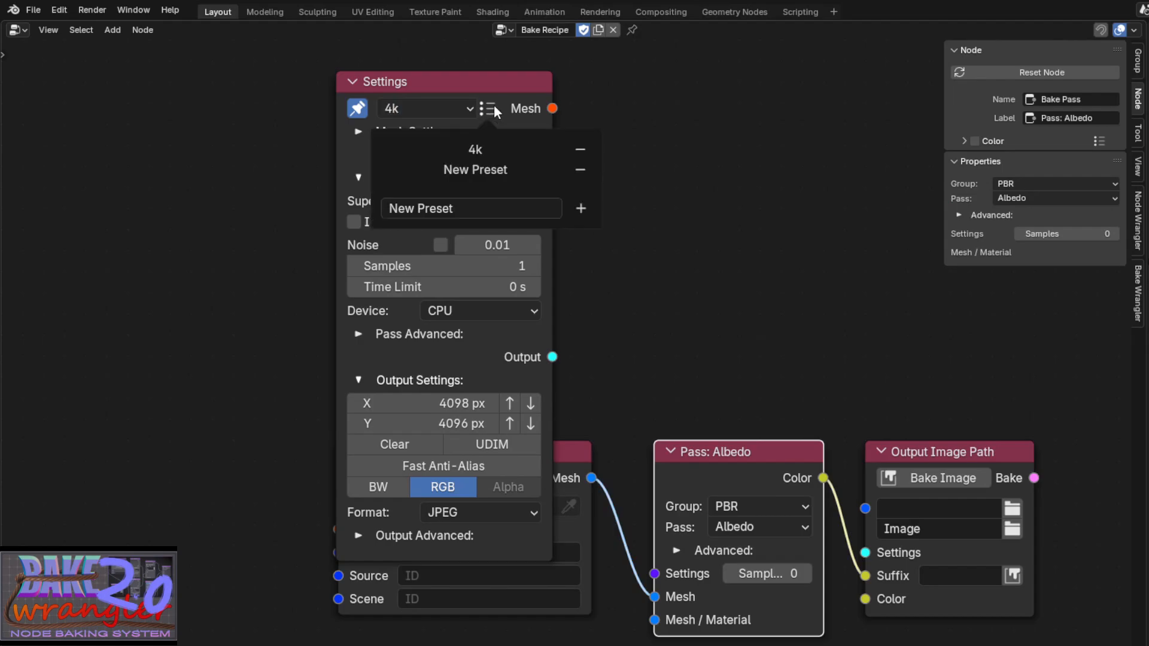
left_click(582, 208)
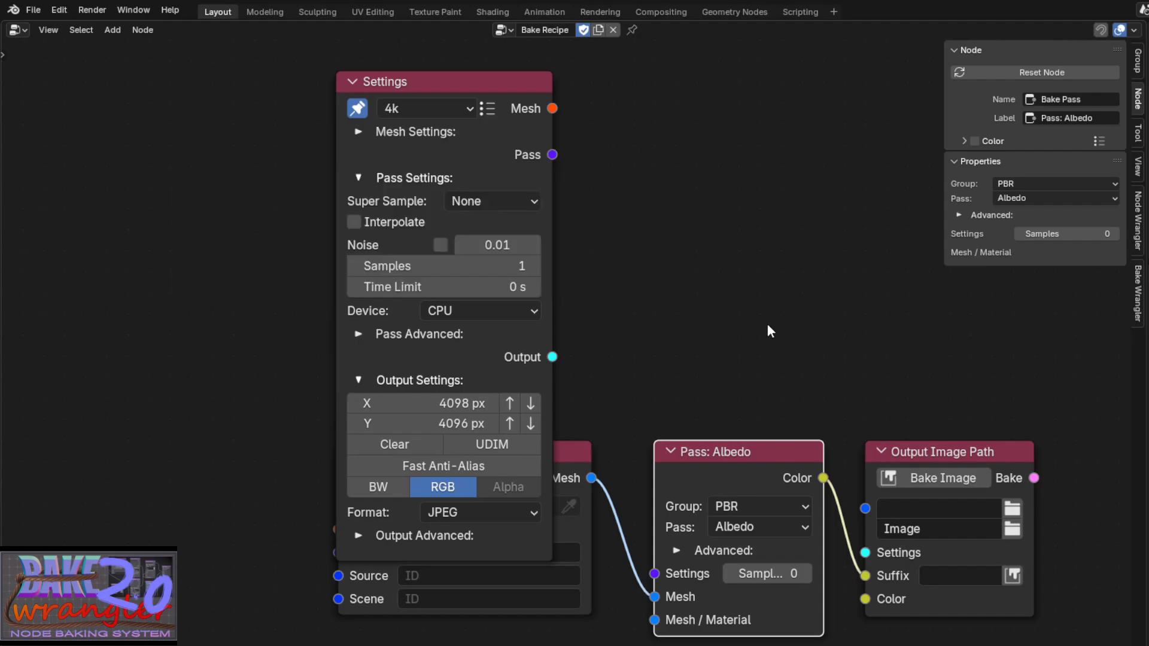
Step: Select the Settings node and save its current values as a preset named New Preset
left_click(523, 79)
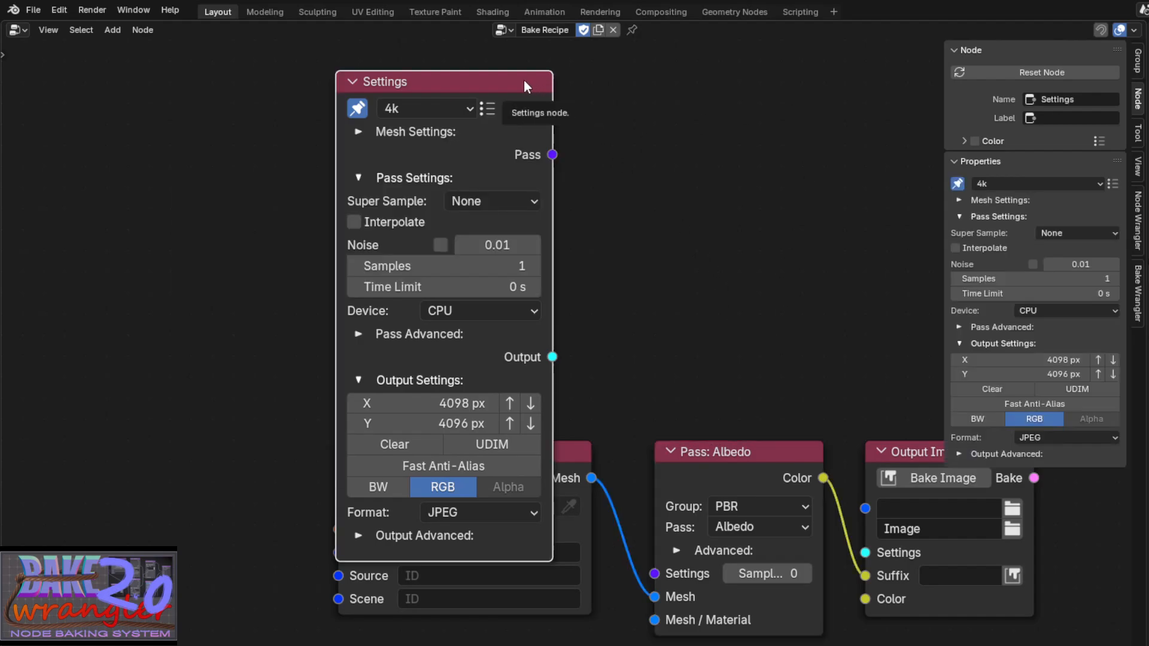
left_click(489, 106)
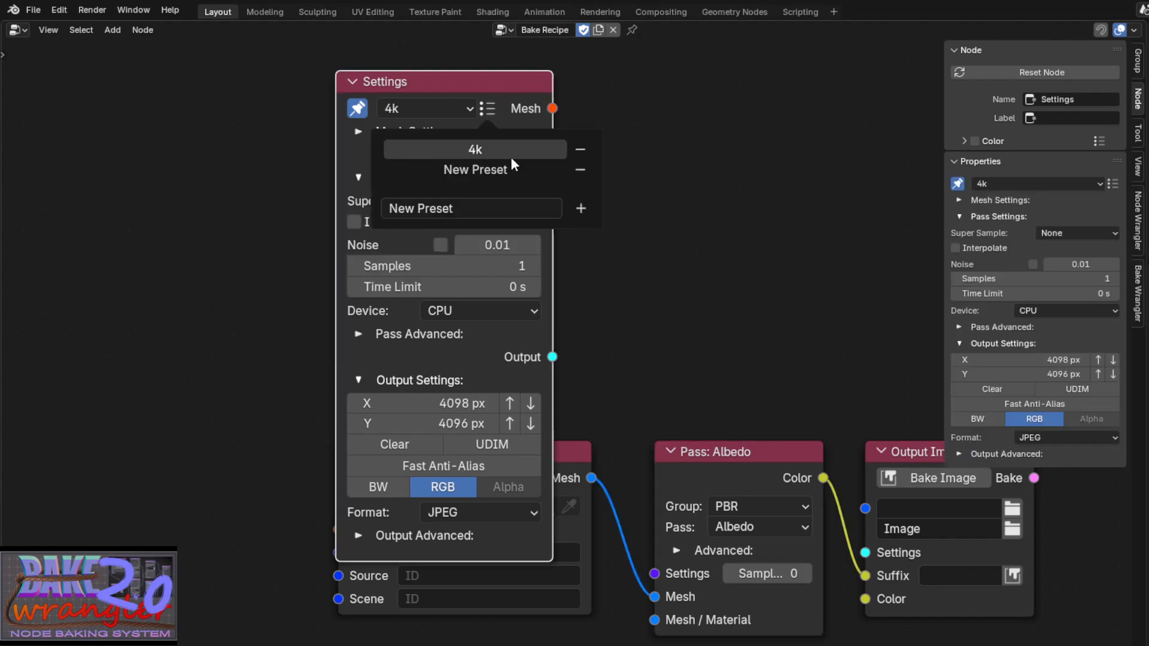
left_click(580, 205)
Step: Set the Albedo pass node's group to Wrangler and view the passes available in it
middle_click_drag(813, 515, 657, 421)
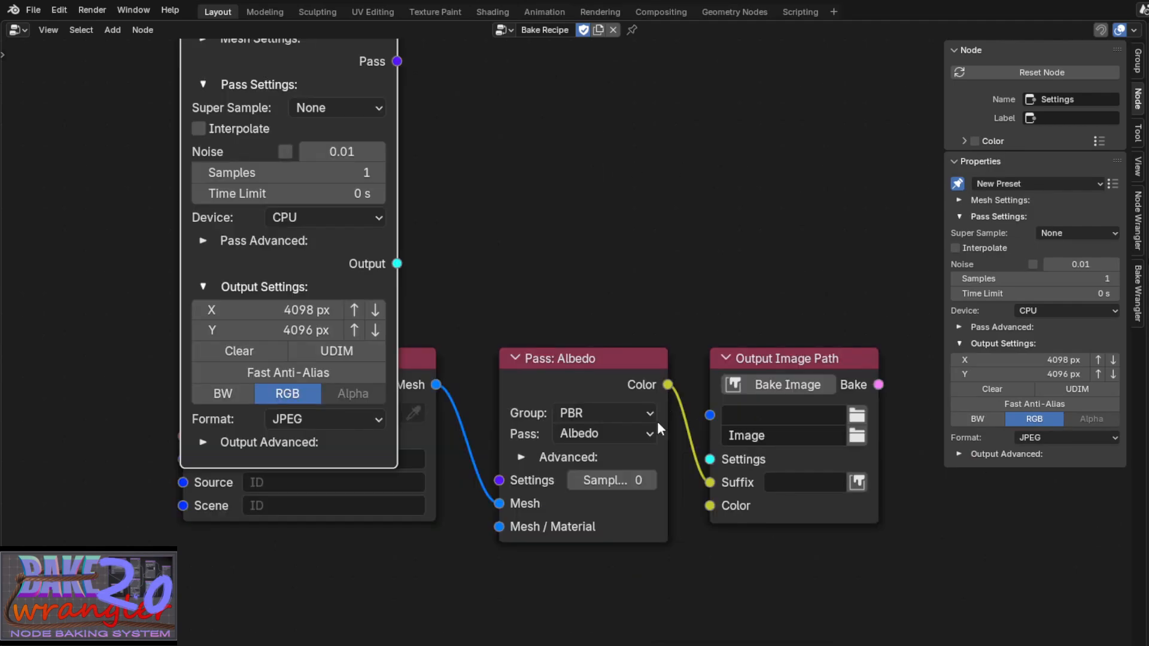
left_click(629, 411)
left_click(611, 482)
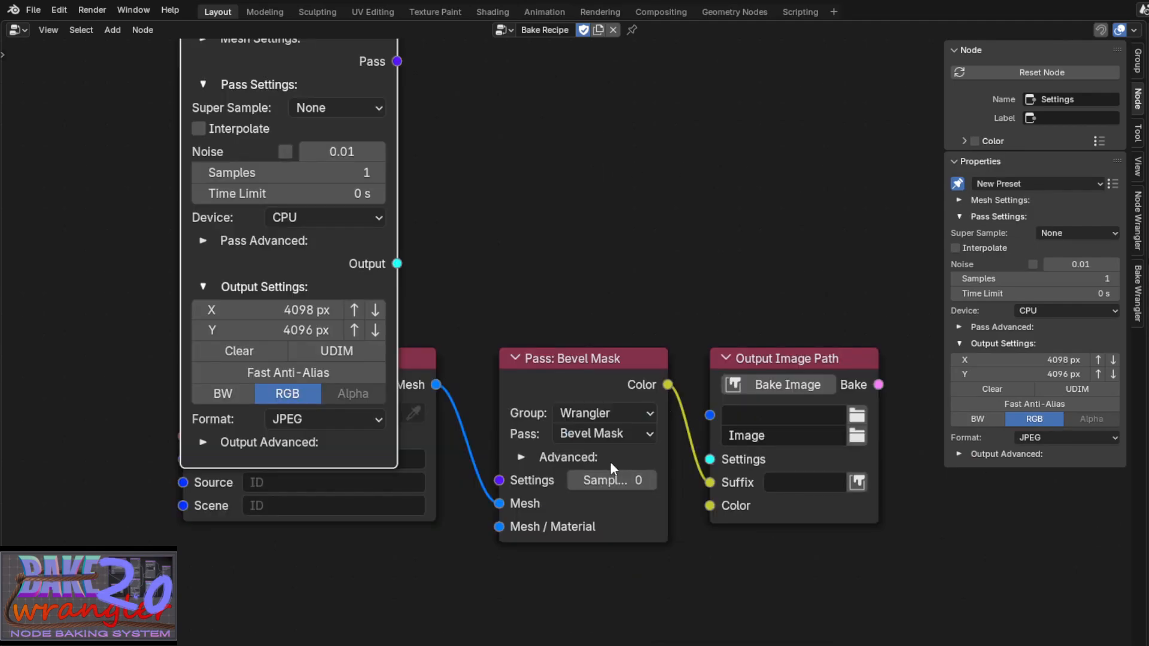
left_click(611, 434)
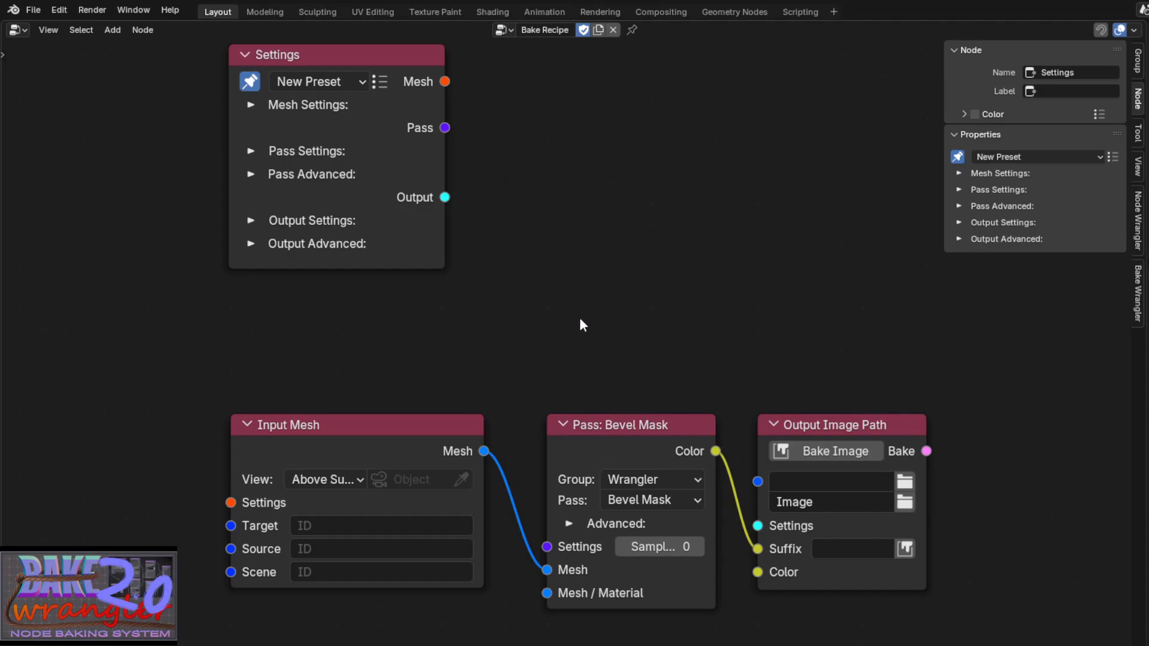
Step: Add an Input UV Transfer node beside the Settings node, above the Bevel Mask pass node
key("shift+a")
mouse_move(544, 325)
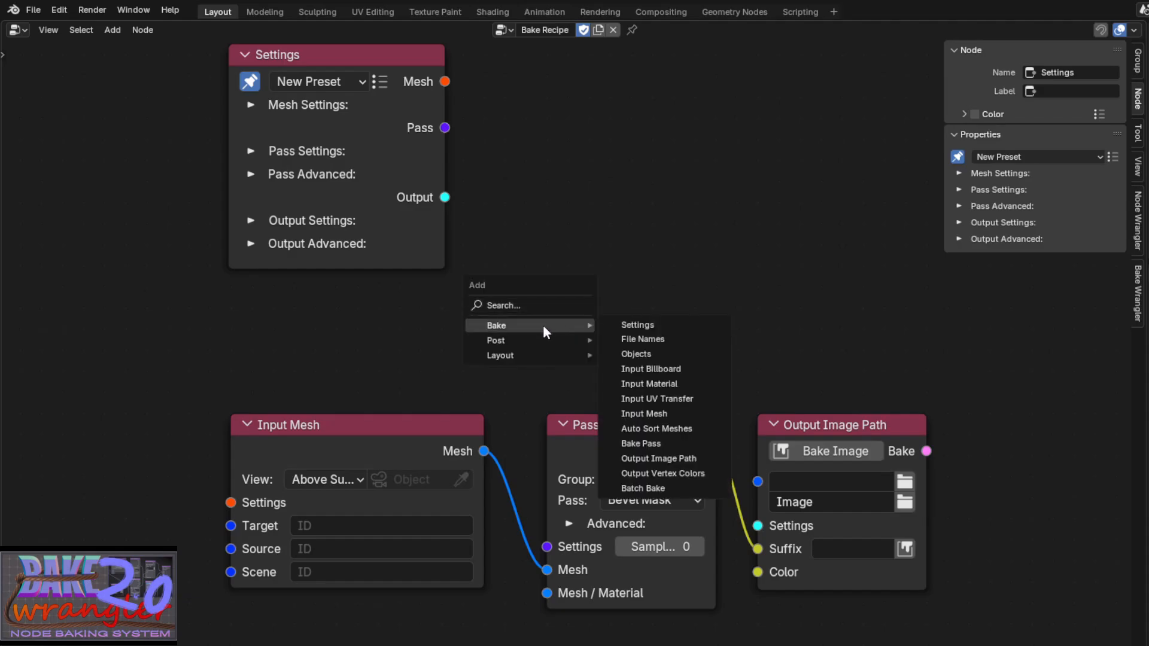
left_click(672, 399)
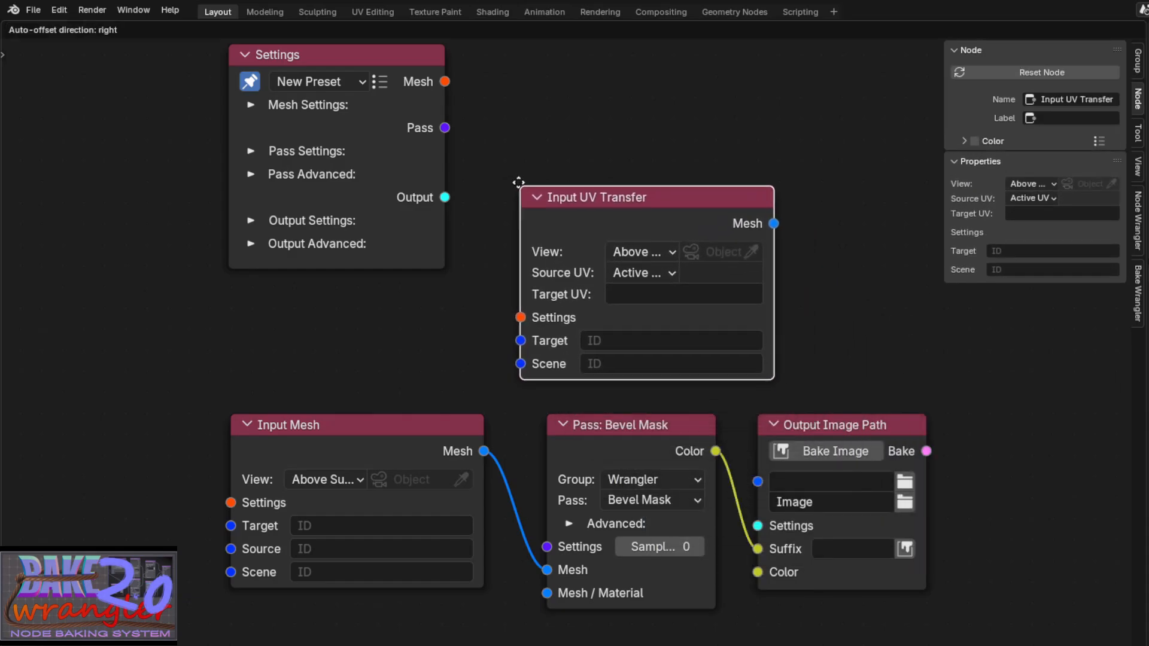
left_click(507, 158)
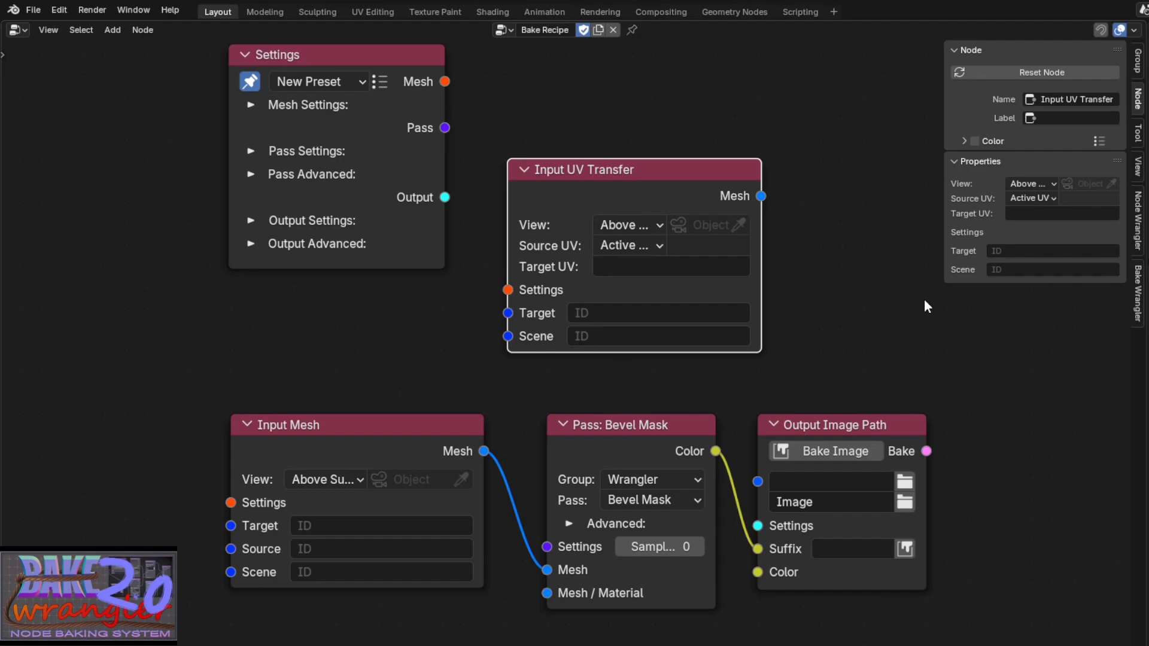
Step: Add the current Bake Recipe to the Bake Wrangler recipe library
left_click(1138, 294)
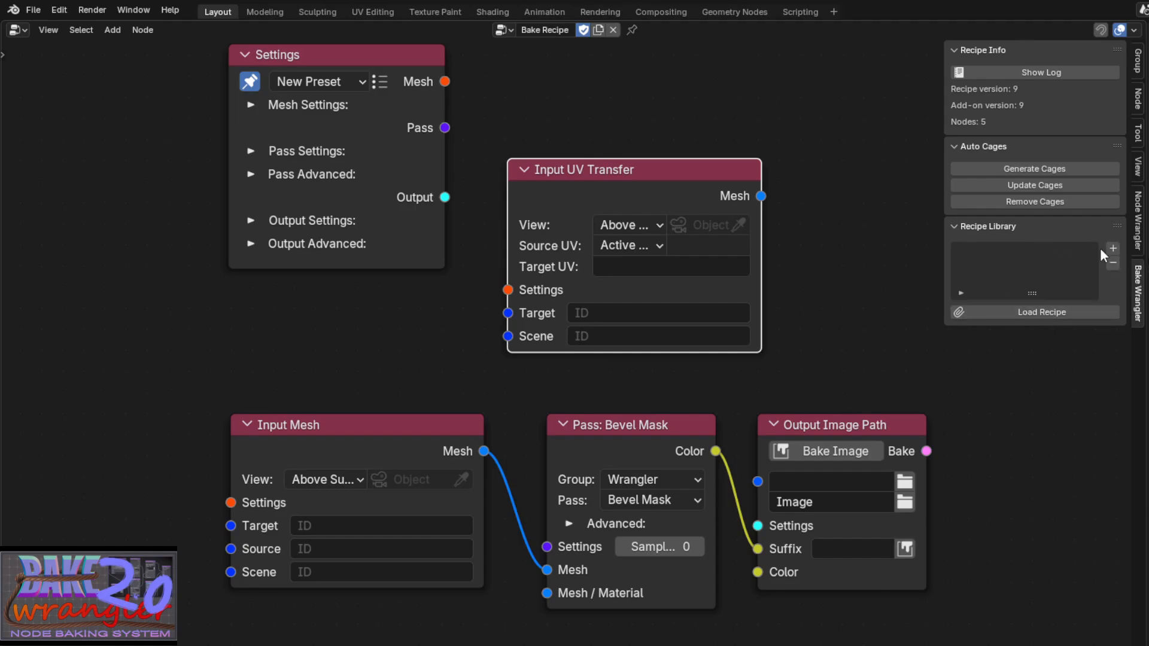
left_click(1114, 256)
left_click(1037, 258)
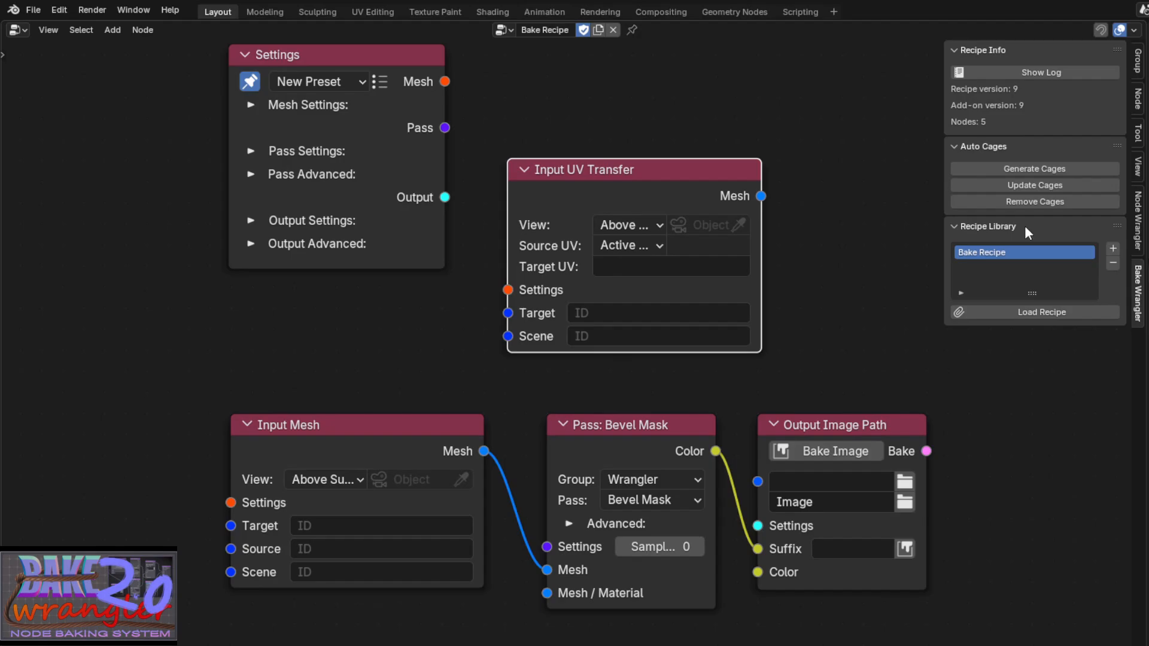
Step: Load the stored Bake Recipe from the library and switch the editor back to the original recipe
left_click(1034, 313)
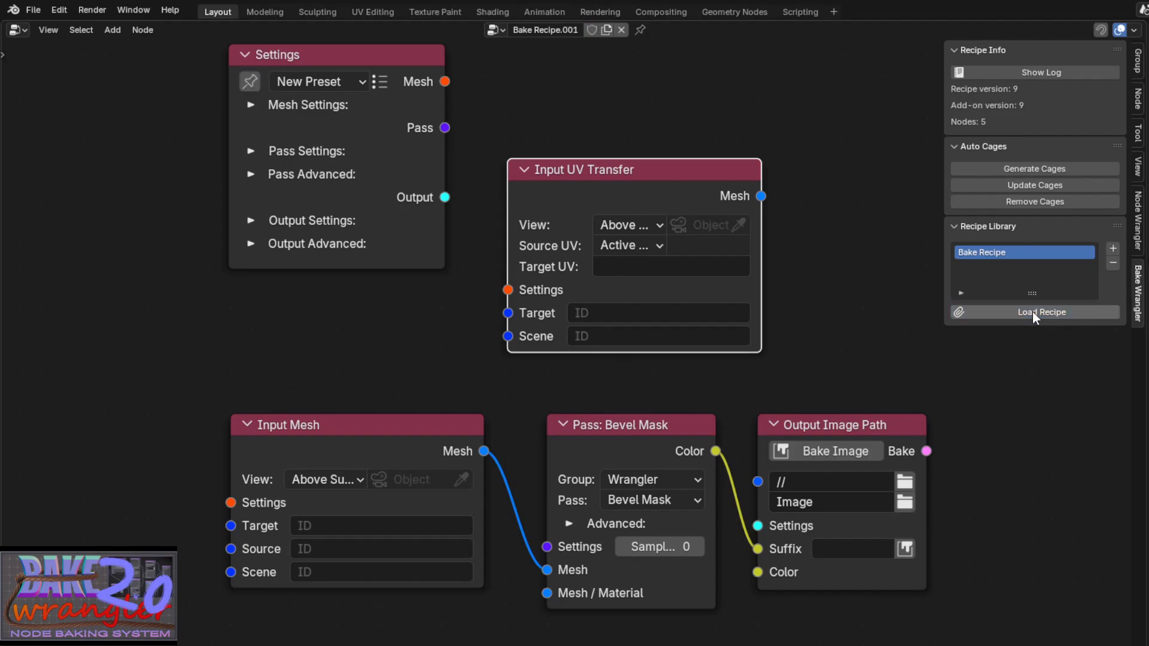
left_click(497, 30)
left_click(516, 55)
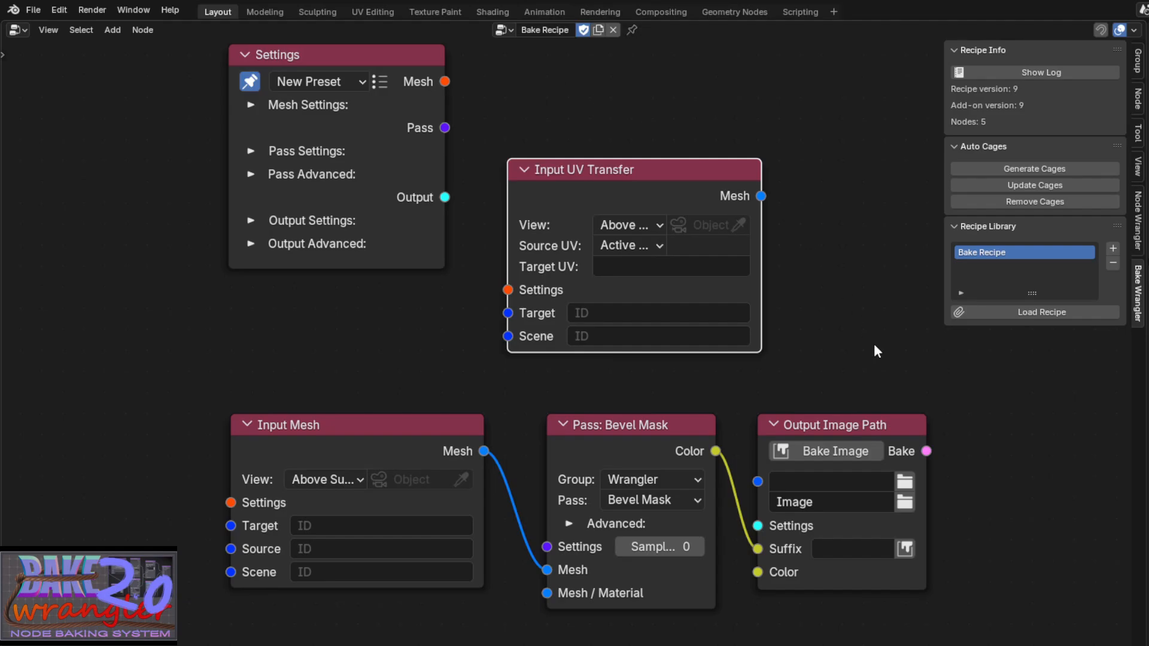
Step: View the loaded copy Bake Recipe.001 and return to the original Bake Recipe
left_click(502, 30)
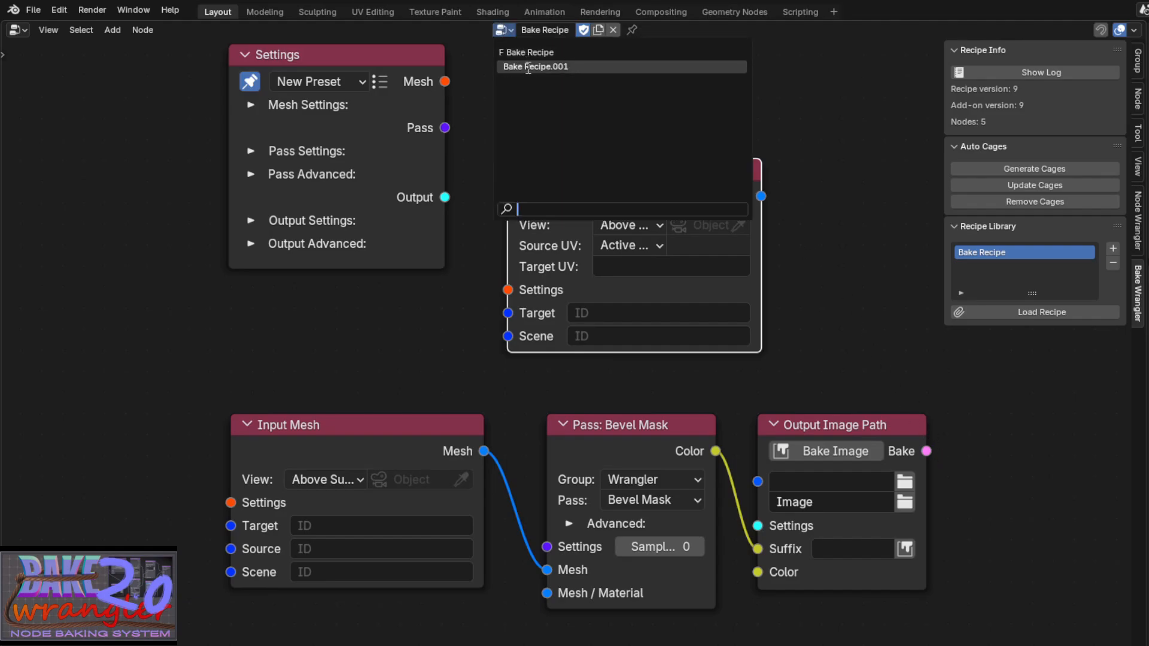
left_click(523, 63)
left_click(495, 30)
left_click(512, 55)
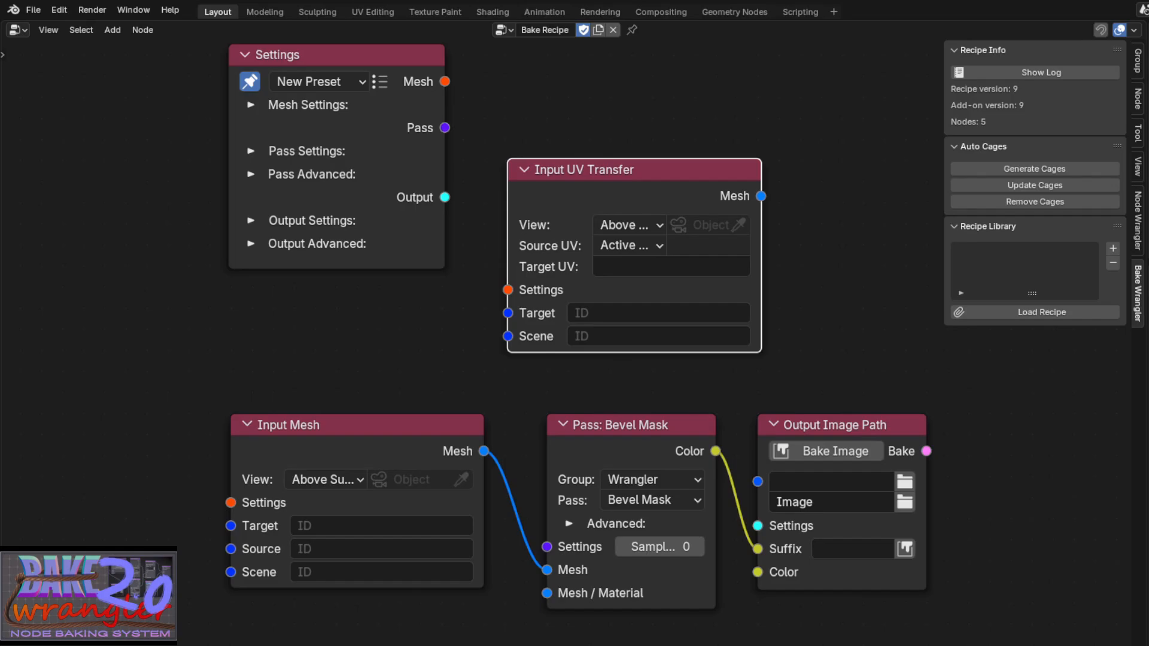
Step: Place an Objects node near the Input Mesh node and enable UV map selection for Cube, Cube.001 and Cube.002
left_click(127, 277)
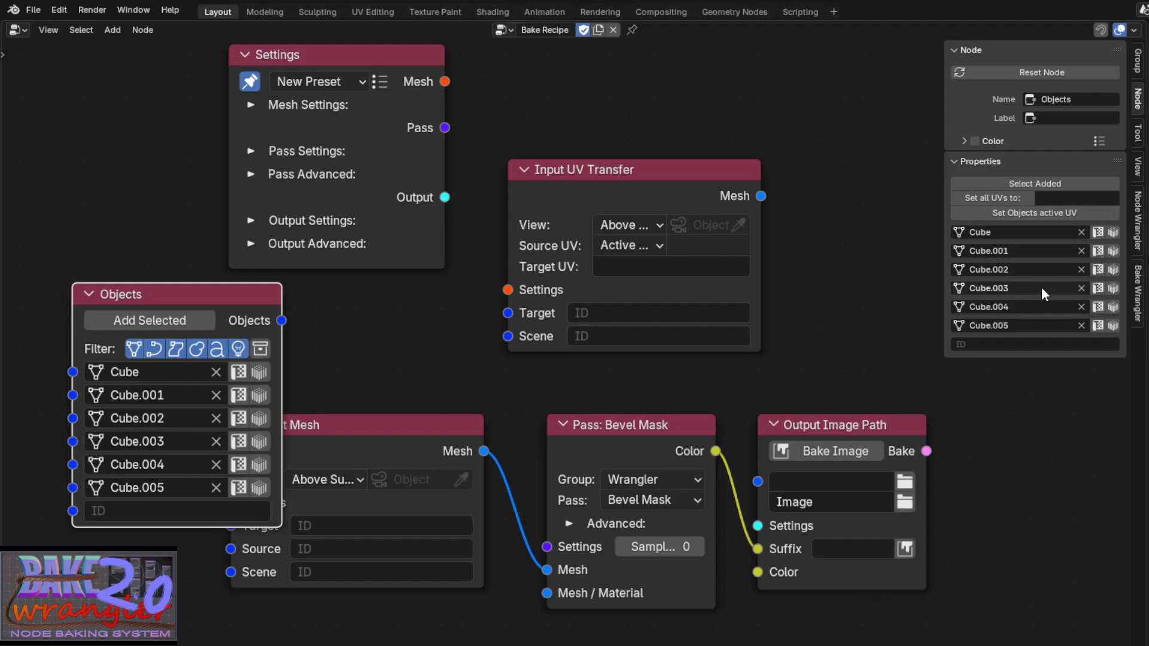
left_click(1097, 232)
left_click(1097, 251)
left_click(1097, 270)
Step: Assign the UVMap UV layer individually to the first three cubes listed in the Objects node
left_click(1071, 233)
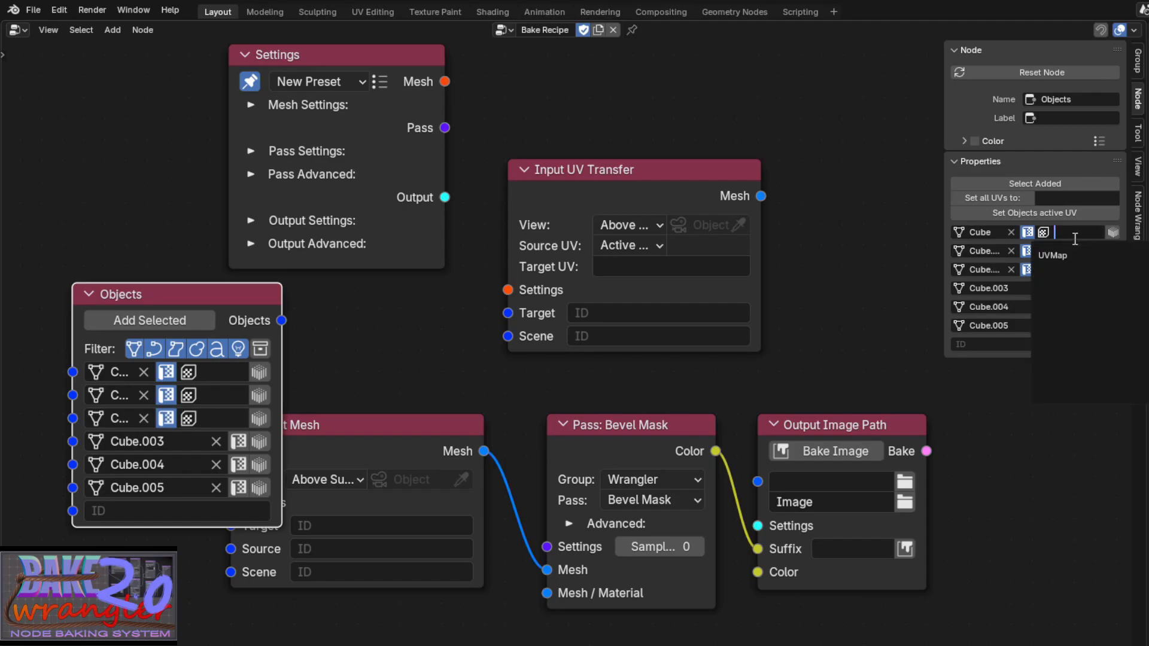
left_click(1077, 247)
left_click(1077, 251)
left_click(1082, 266)
left_click(1083, 269)
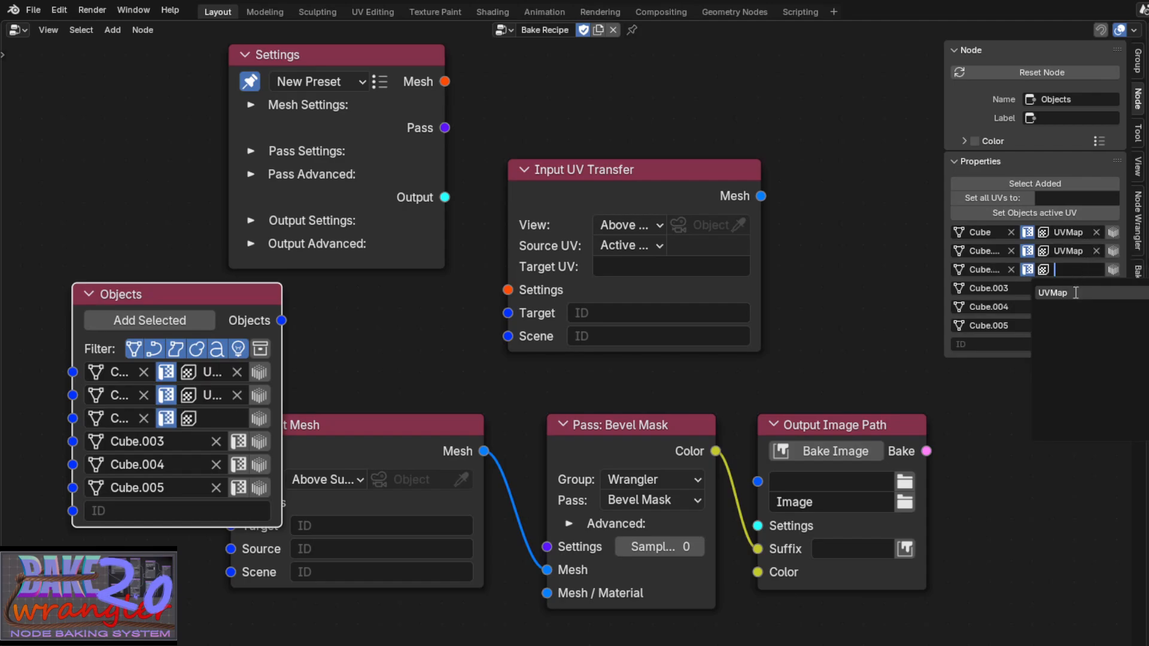
left_click(1080, 291)
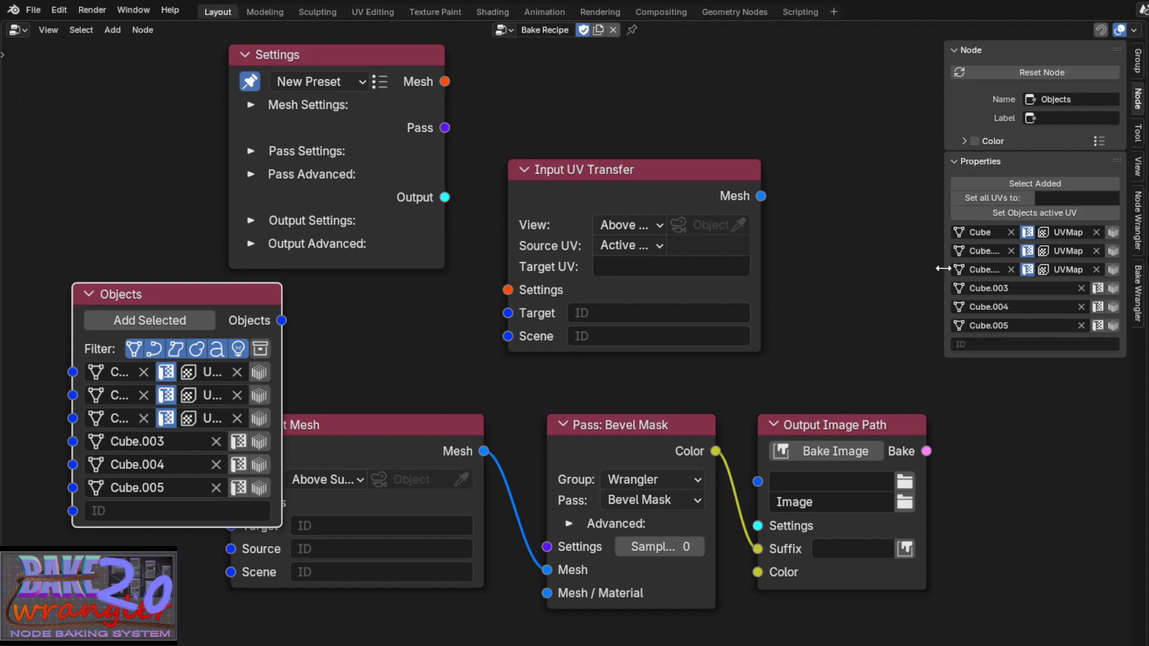
Step: Set all UVs in the Objects node to UVMap at once for all six cubes
left_click(1061, 193)
type("UVMap")
key("Return")
left_click(1007, 197)
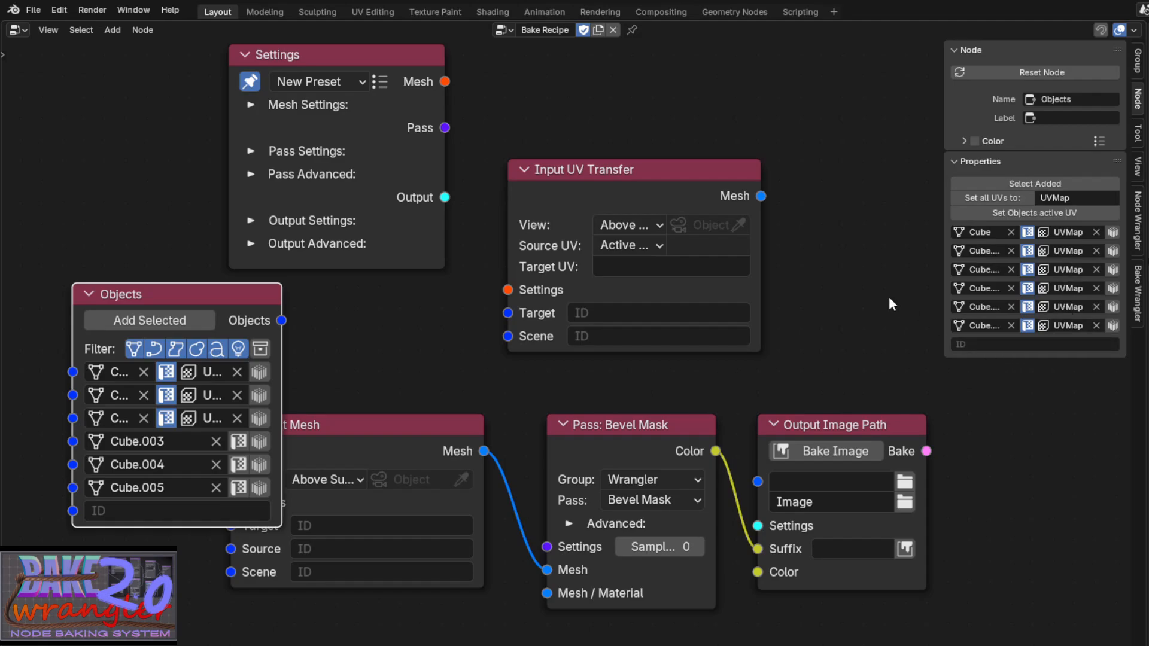
left_click(982, 197)
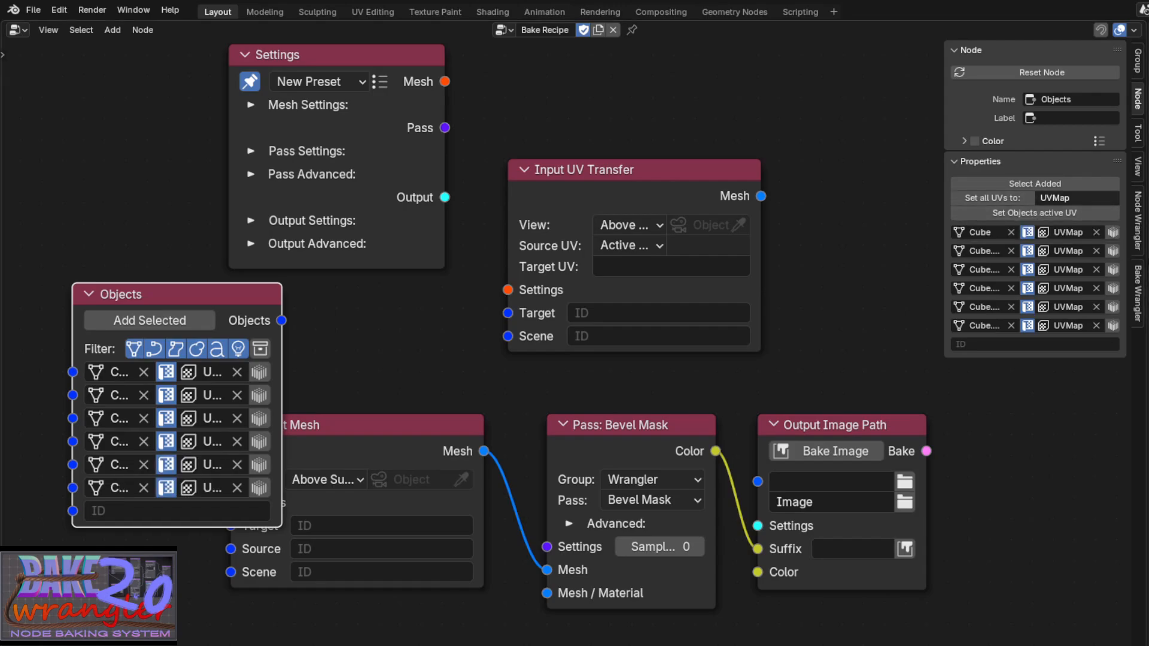
Step: Enter BAKE as the common UV name, apply it to all listed objects, and return the objects to UVMap
left_click(1093, 197)
type("AKE")
key("Return")
left_click(986, 195)
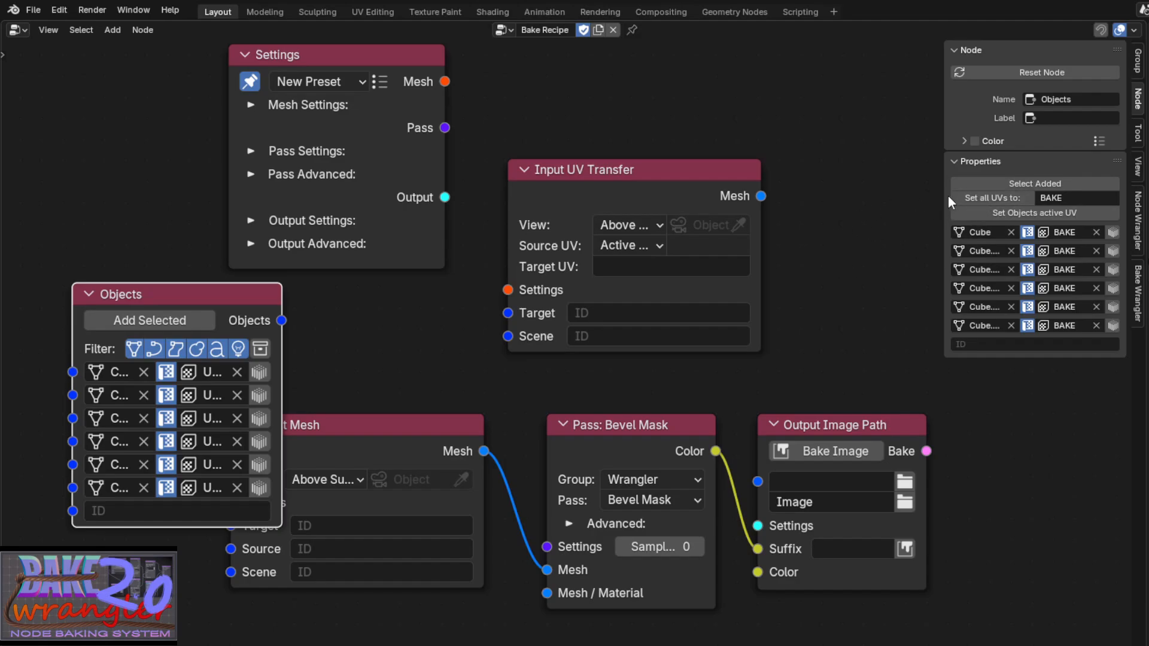
left_click(964, 194)
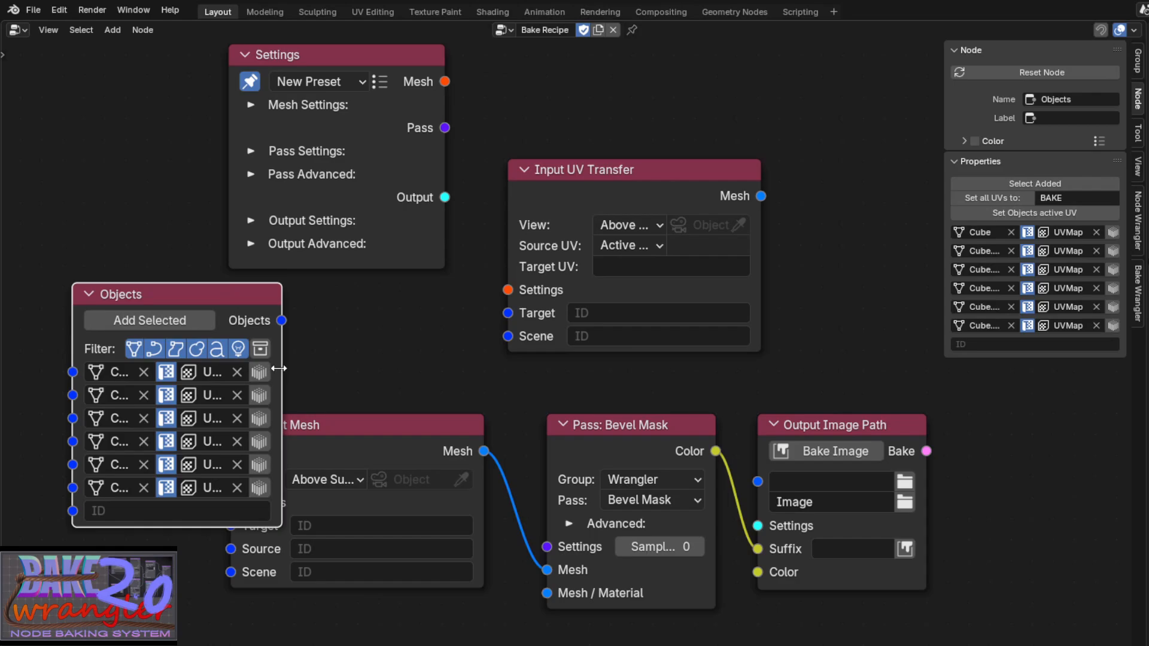
Step: Widen the Objects node, move it up beside the Settings node and place a duplicate directly below it
left_click_drag(278, 368, 340, 371)
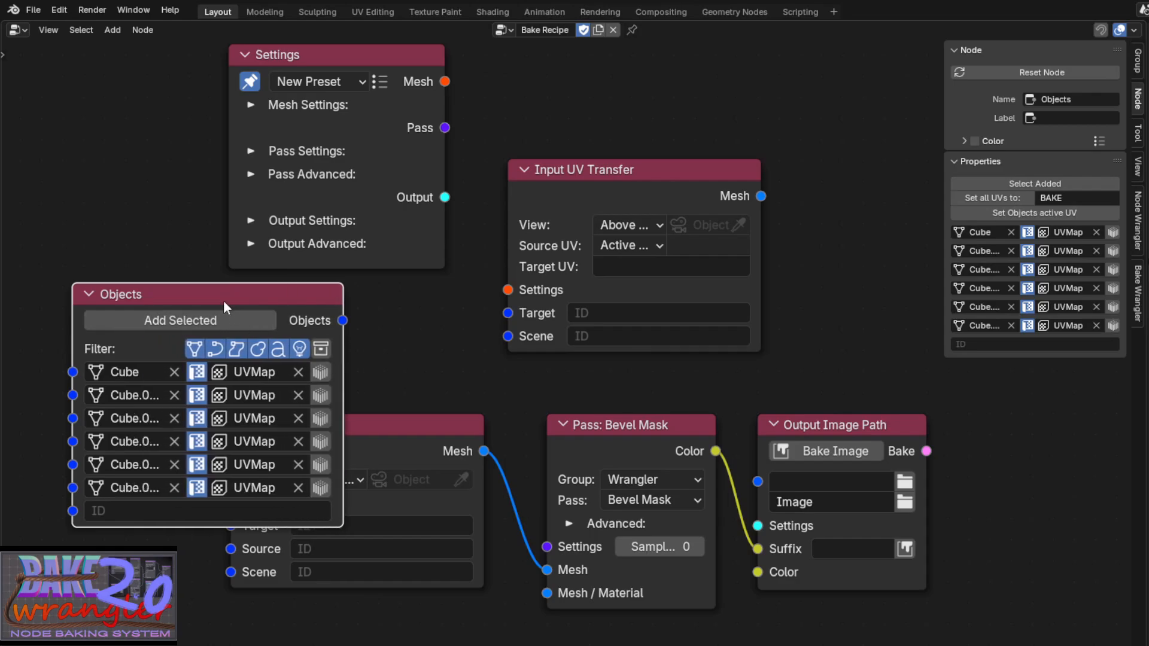
left_click_drag(224, 300, 172, 90)
key("shift+d")
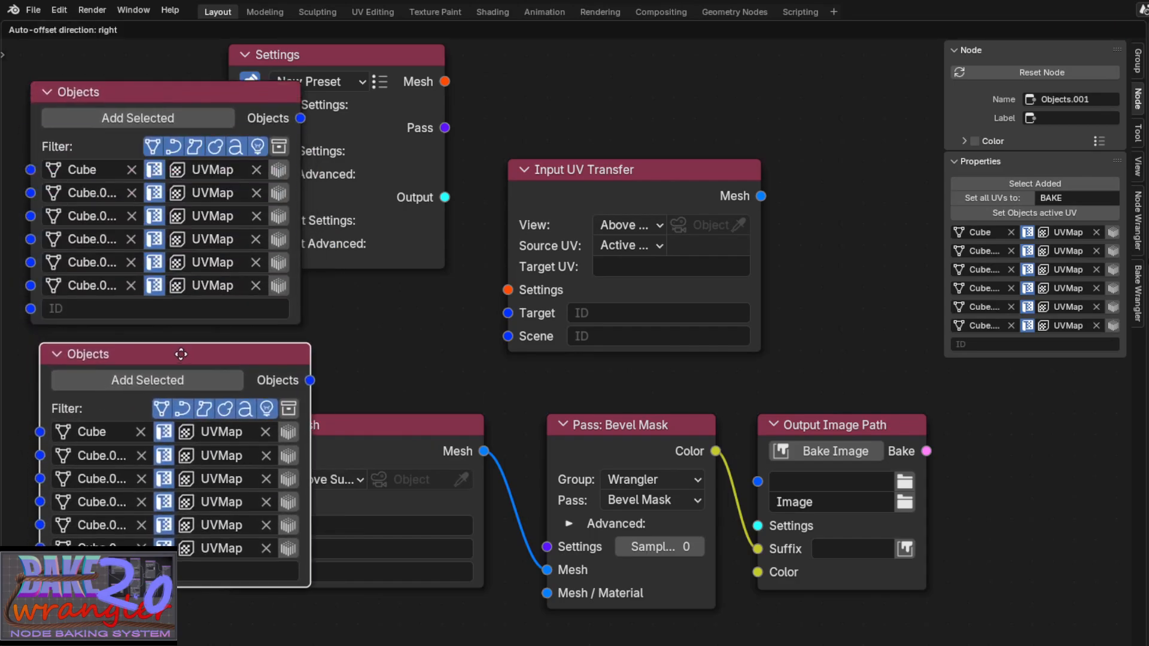
left_click(173, 341)
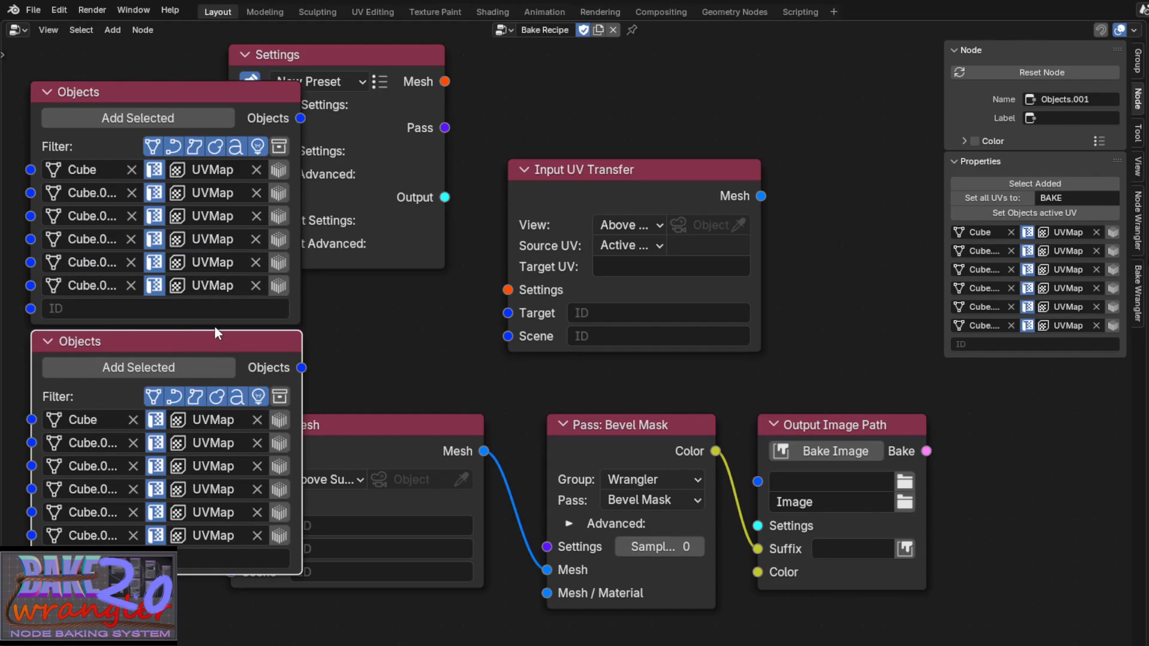
Step: Set all UVs in the lower Objects node to BAKE and switch between the two Objects nodes
left_click(969, 197)
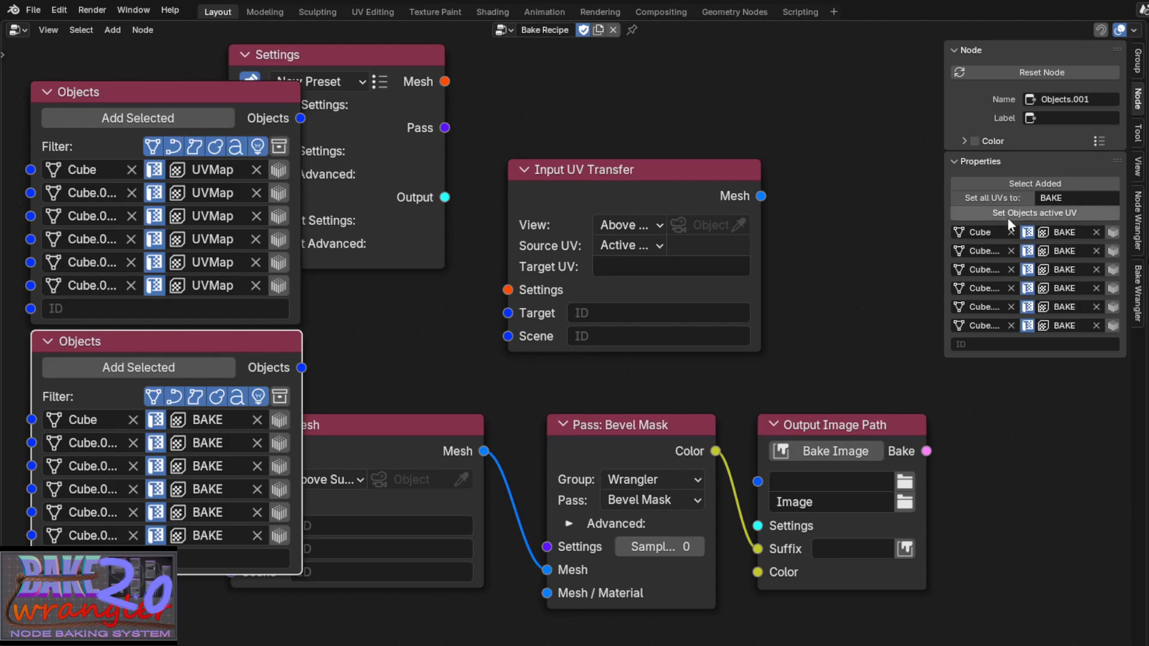
left_click(1007, 195, "ctrl")
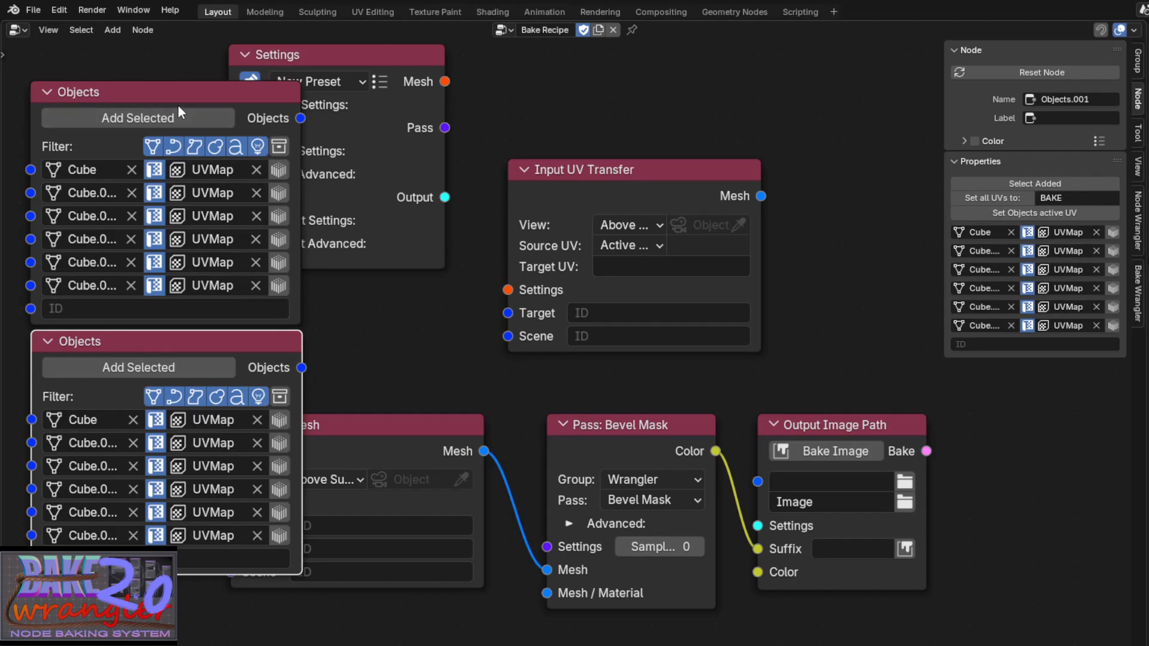
key("ctrl+z")
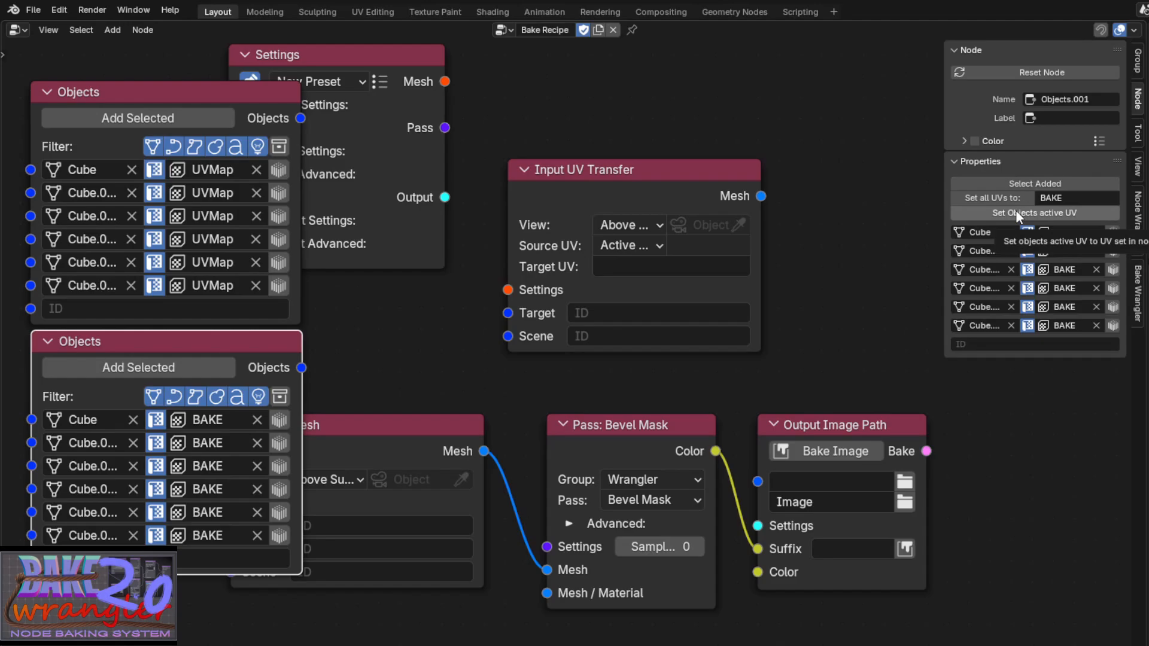
left_click(211, 88)
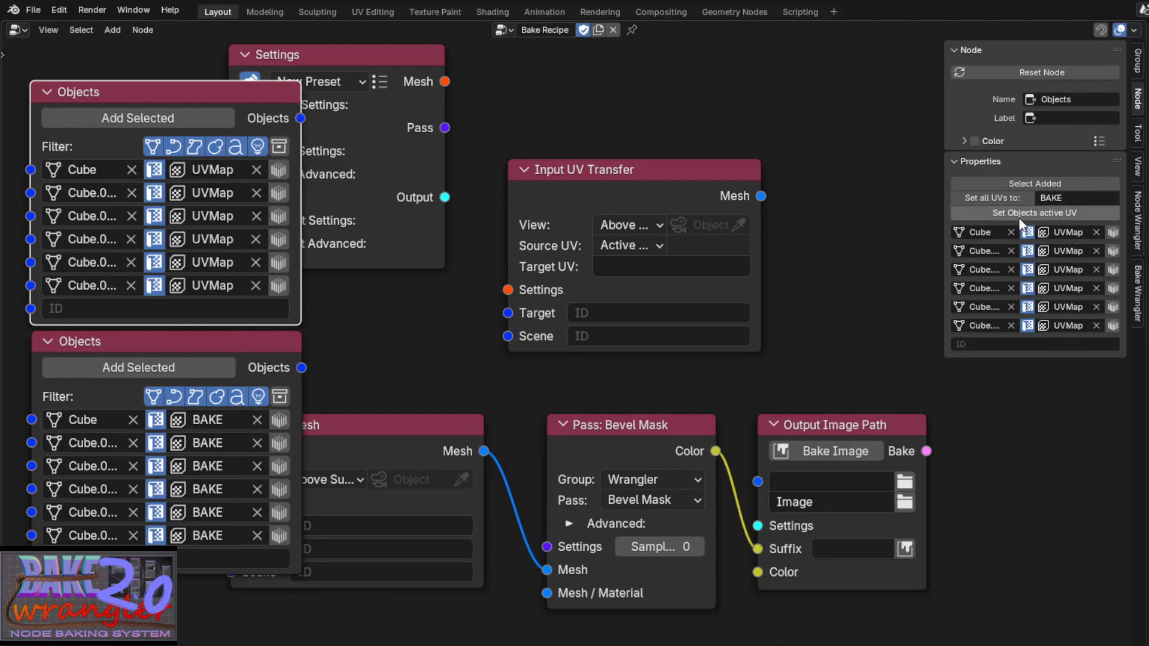
left_click(225, 340)
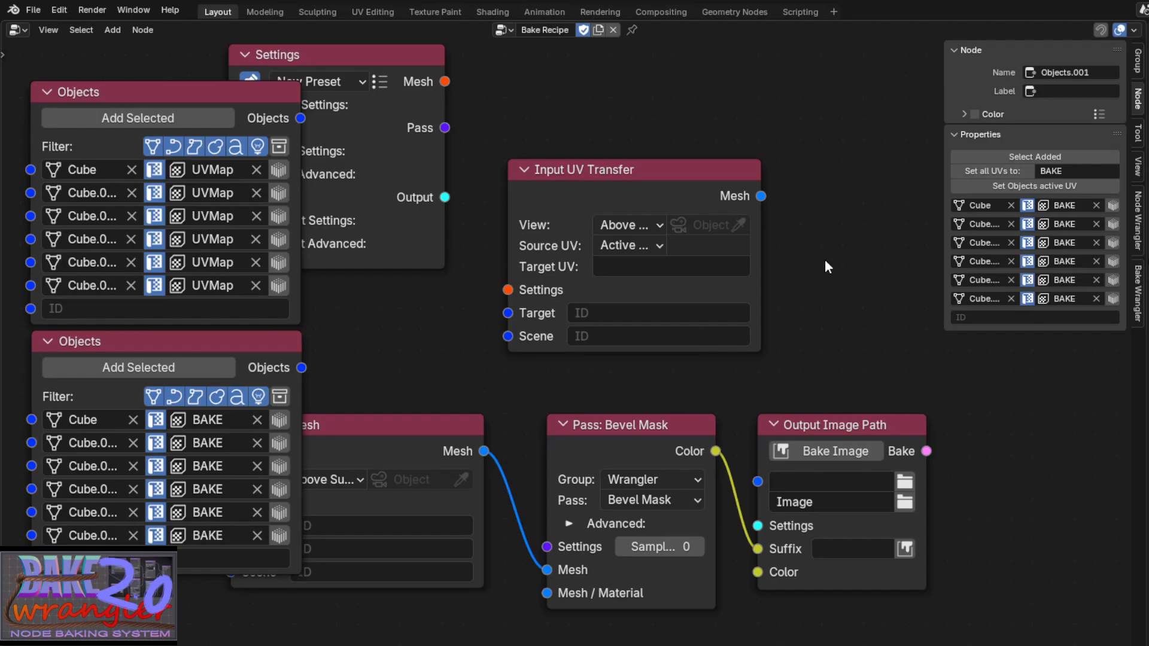
Step: Add a File Names node over the Input UV Transfer node, above the Bevel Mask pass
key("shift+a")
mouse_move(811, 278)
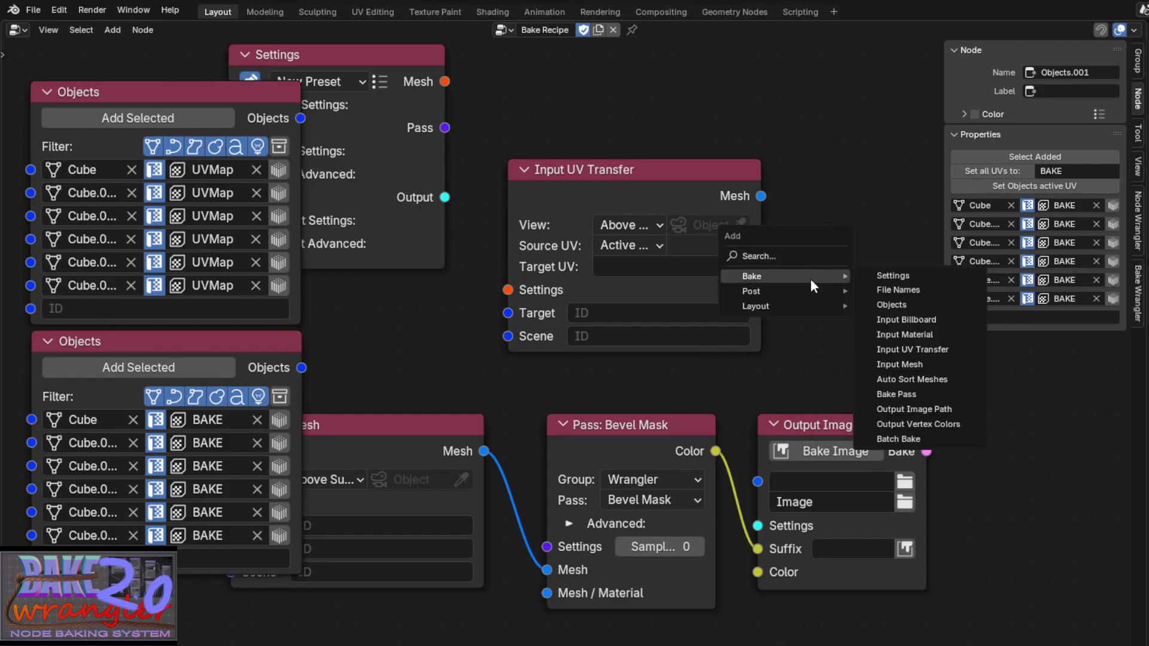
left_click(891, 293)
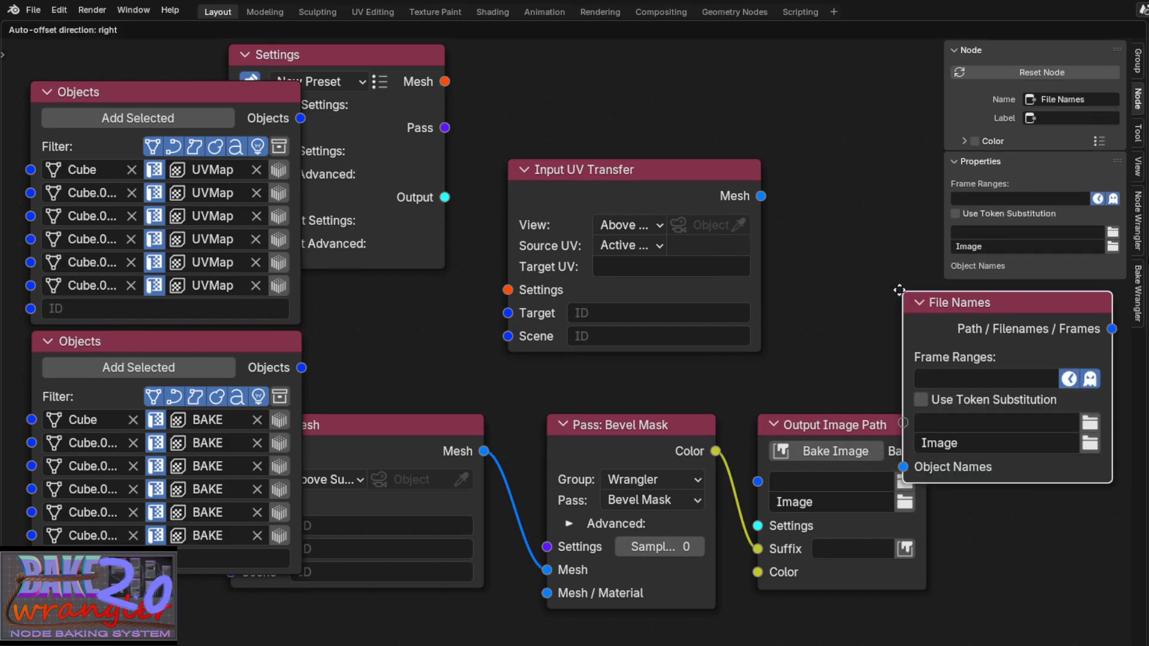
left_click(614, 167)
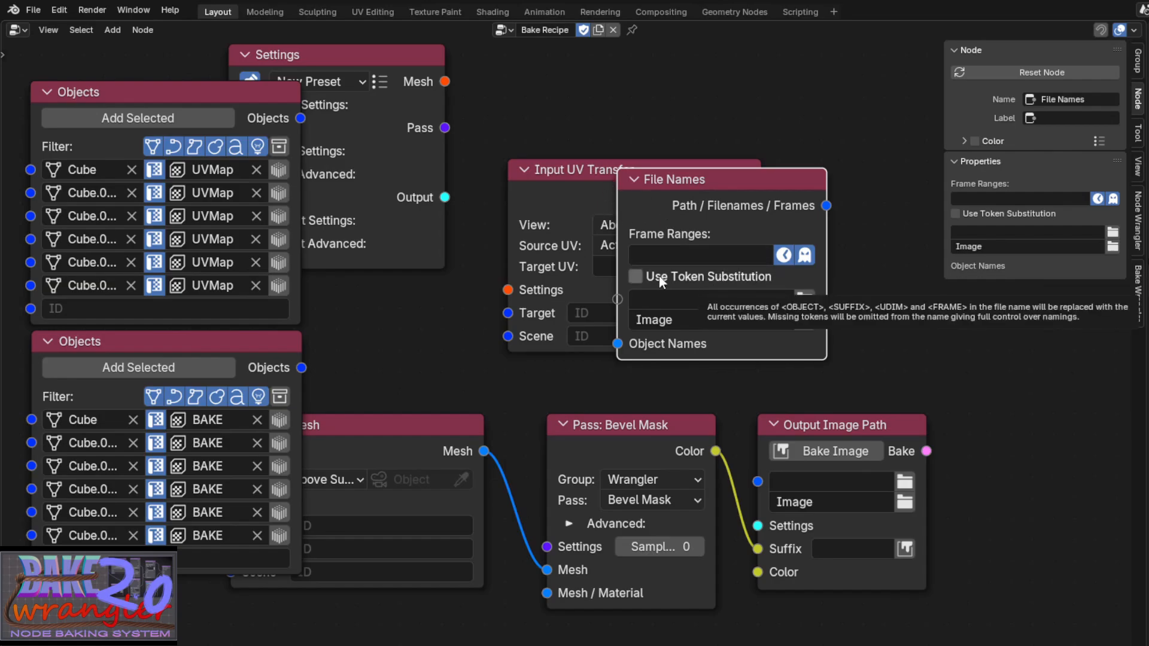
Step: Enable token substitution on the File Names node and open its Image file name for editing
left_click(636, 277)
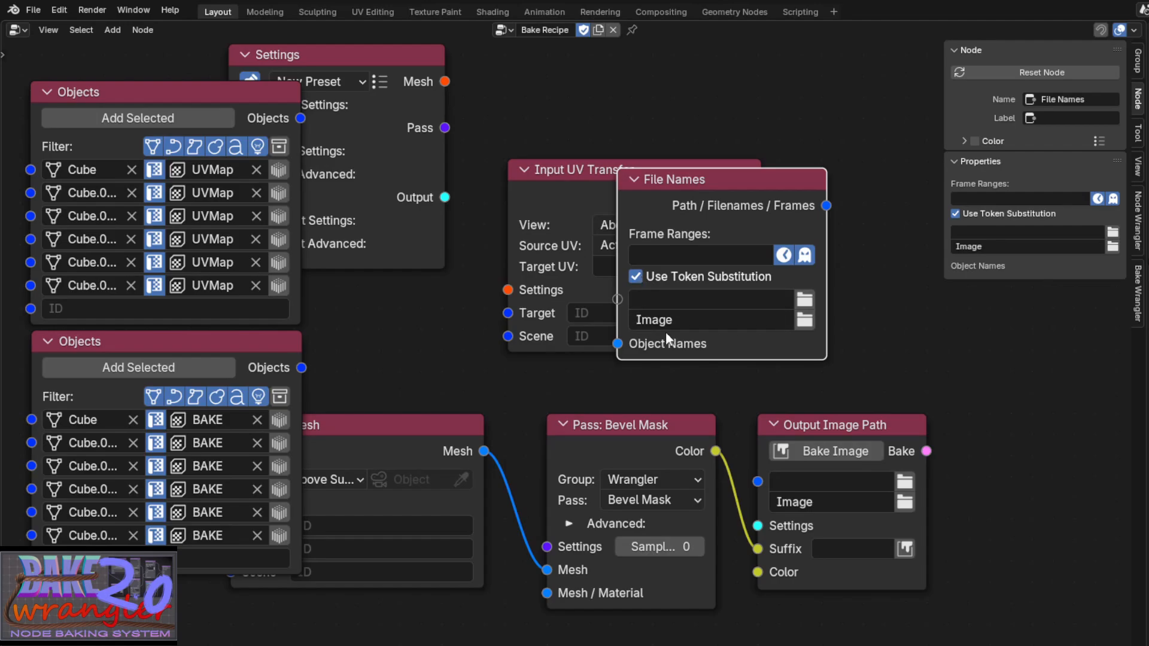
left_click(697, 321)
key("shift+Home")
left_click(695, 322)
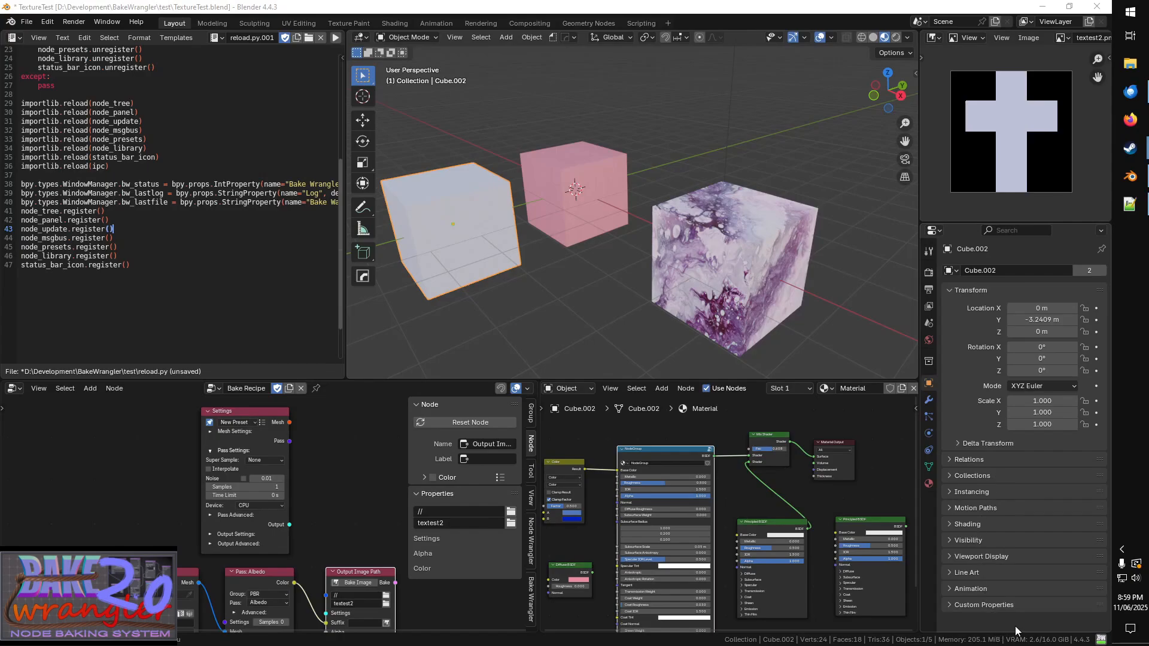
Step: View the detailed bake log and the summary BakeWrangler log, and close the summary log window
left_click(1101, 634)
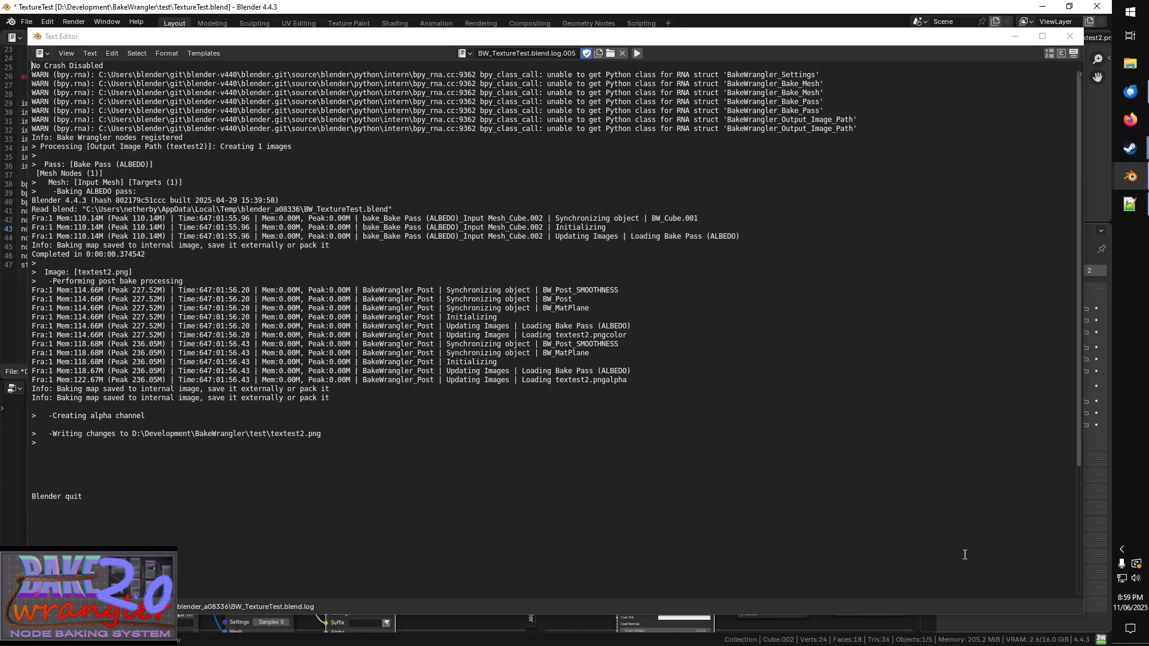
left_click(1101, 639)
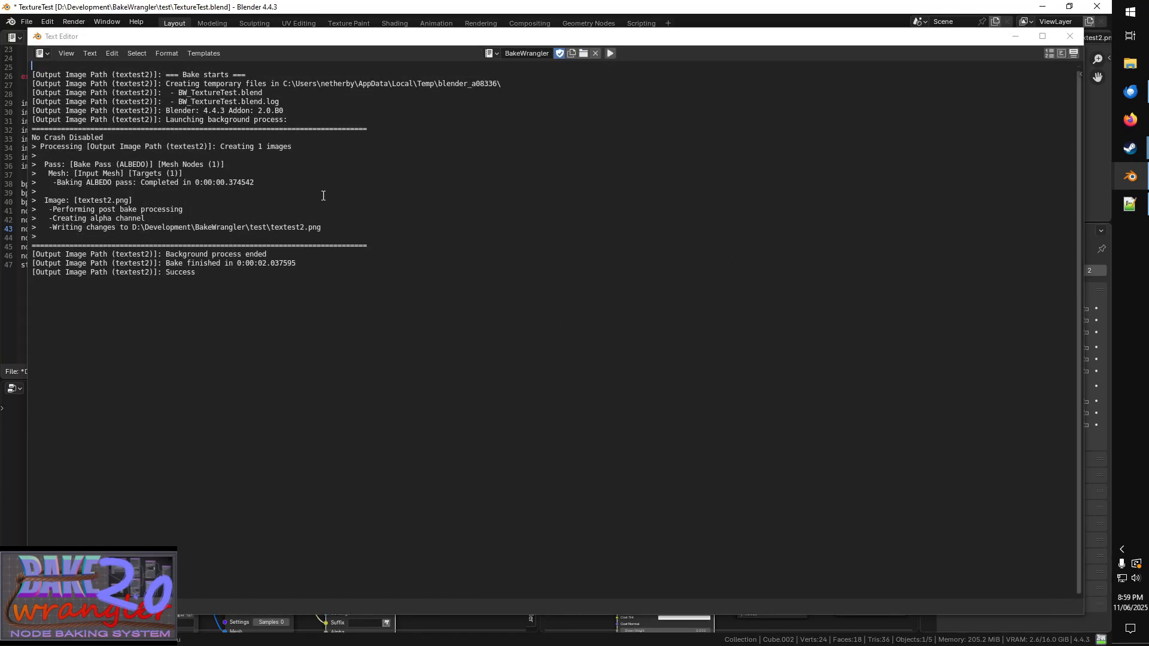
left_click(1070, 38)
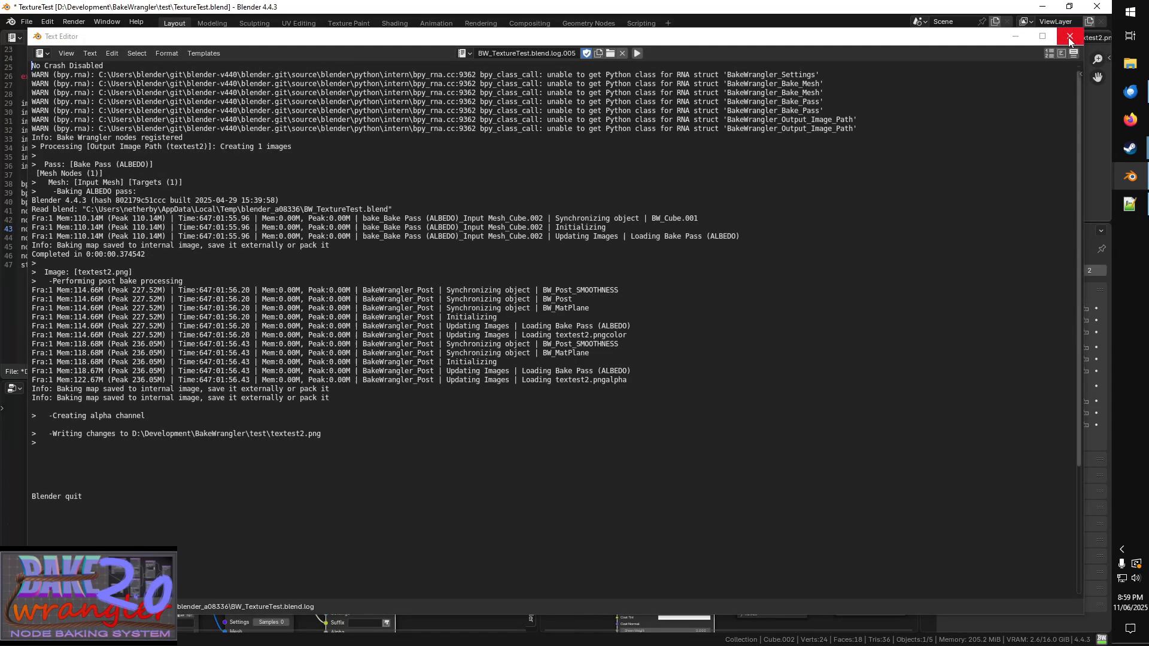